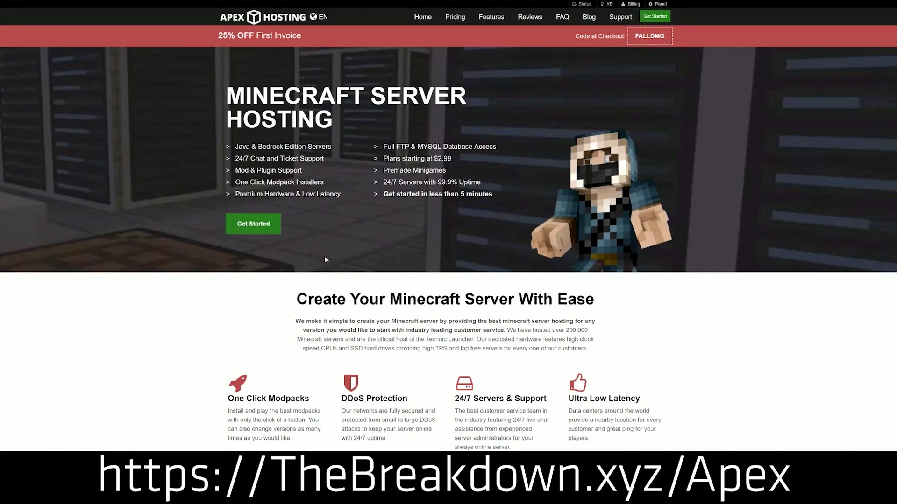
Review the features listed on the Apex Hosting home page, including 24/7 support, automated backups and instant setup
{"action": "scroll", "coordinate": [324, 256], "scroll_direction": "down", "scroll_amount": 4}
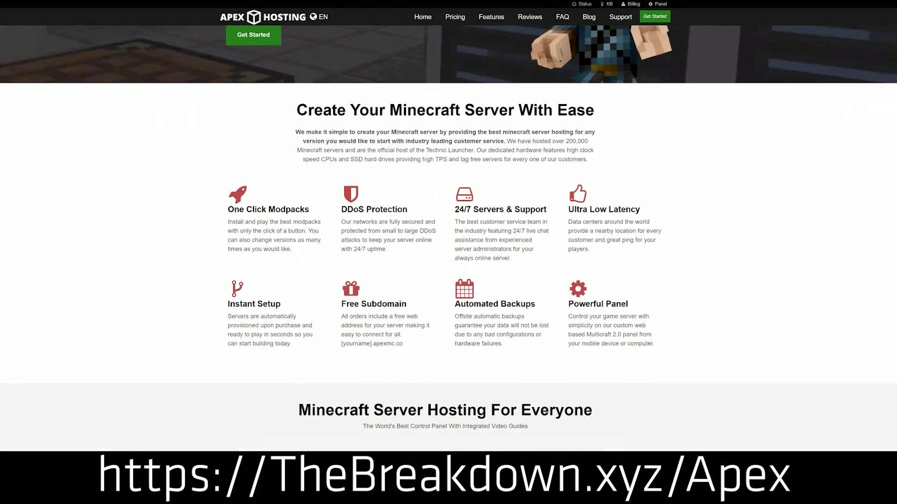
{"action": "left_click_drag", "start_coordinate": [225, 210], "coordinate": [548, 211]}
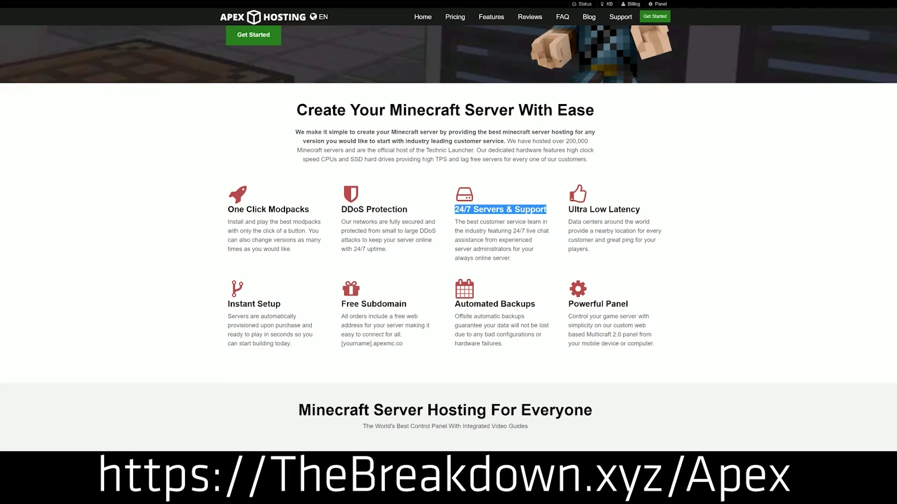
{"action": "left_click_drag", "start_coordinate": [454, 304], "coordinate": [562, 304]}
{"action": "left_click", "coordinate": [445, 307]}
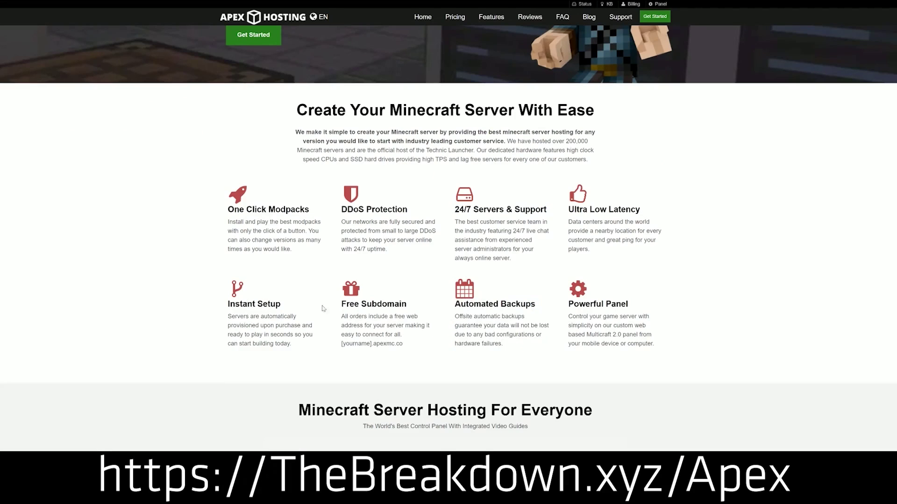
{"action": "left_click_drag", "start_coordinate": [292, 347], "coordinate": [228, 305]}
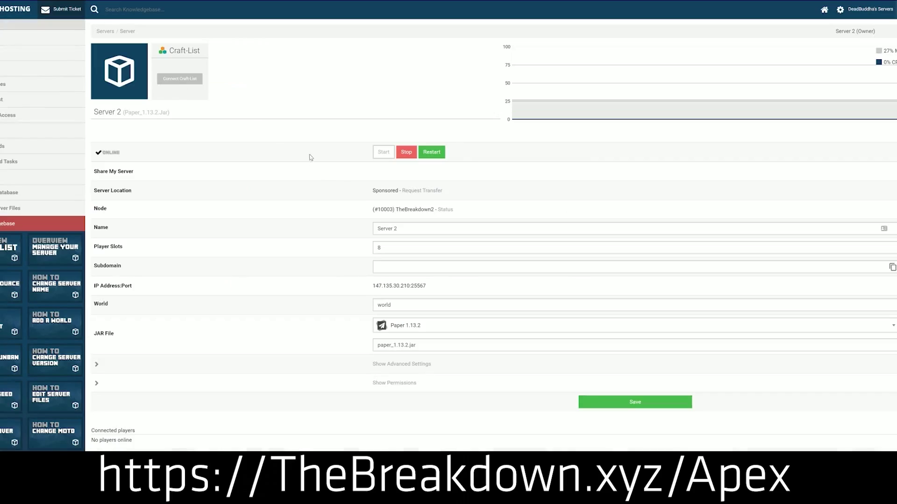
Browse the JAR file versions offered for Server 2 in the hosting control panel
{"action": "left_click", "coordinate": [422, 331]}
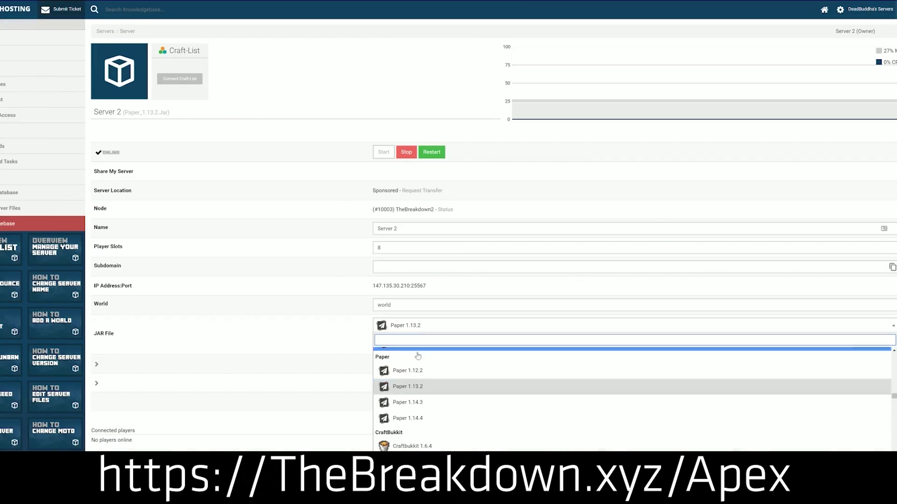
{"action": "scroll", "coordinate": [402, 374], "scroll_direction": "down", "scroll_amount": 3}
{"action": "scroll", "coordinate": [417, 406], "scroll_direction": "up", "scroll_amount": 2}
{"action": "scroll", "coordinate": [417, 405], "scroll_direction": "down", "scroll_amount": 2}
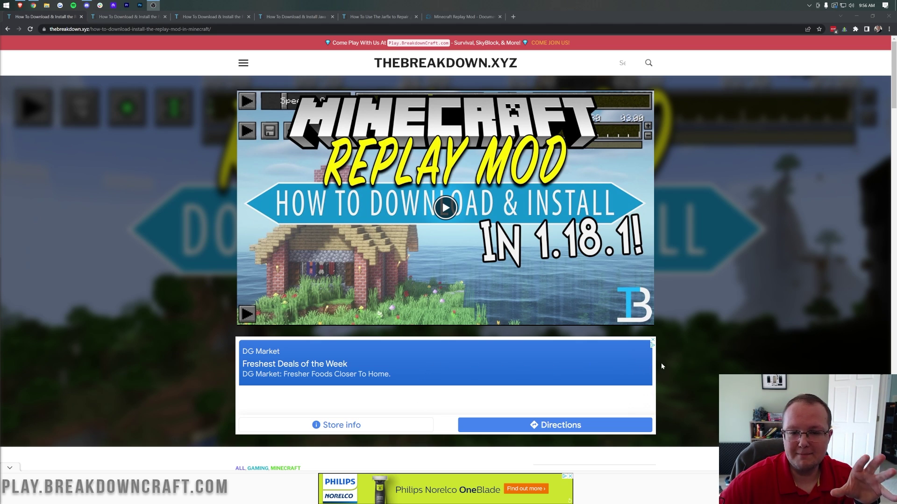
Open the official Replay Mod download page from the Replay Mod installation article
{"action": "scroll", "coordinate": [680, 363], "scroll_direction": "down", "scroll_amount": 8}
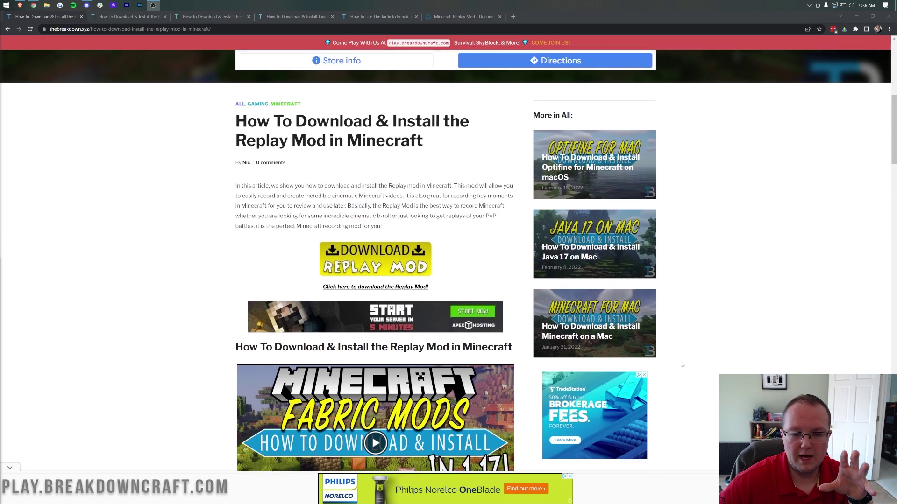
{"action": "scroll", "coordinate": [403, 325], "scroll_direction": "down", "scroll_amount": 4}
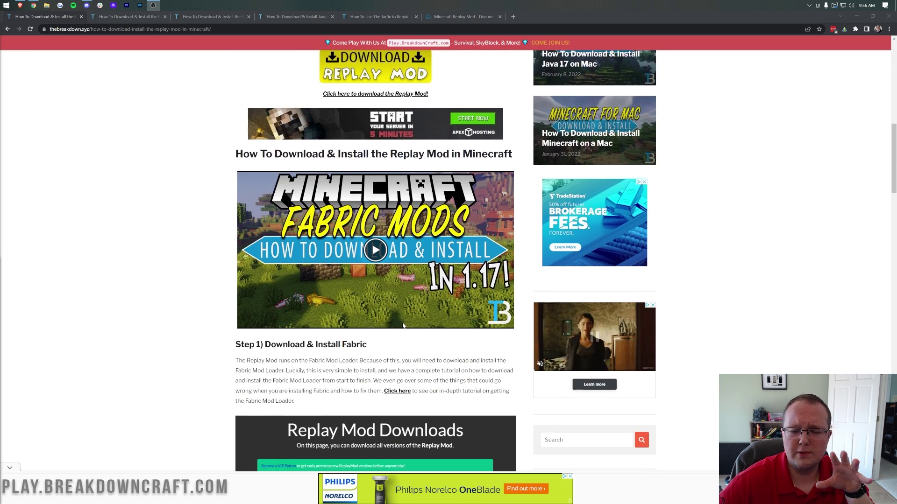
{"action": "scroll", "coordinate": [403, 325], "scroll_direction": "down", "scroll_amount": 2}
{"action": "scroll", "coordinate": [403, 325], "scroll_direction": "up", "scroll_amount": 3}
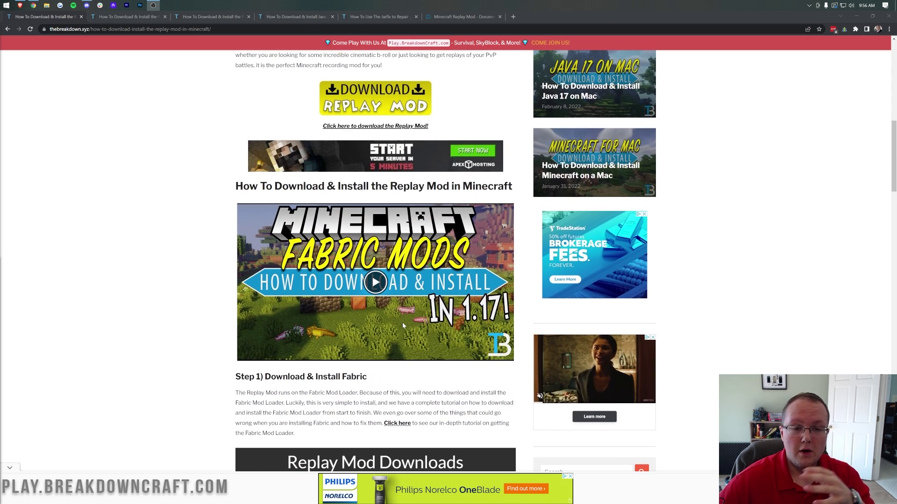
{"action": "scroll", "coordinate": [404, 325], "scroll_direction": "up", "scroll_amount": 3}
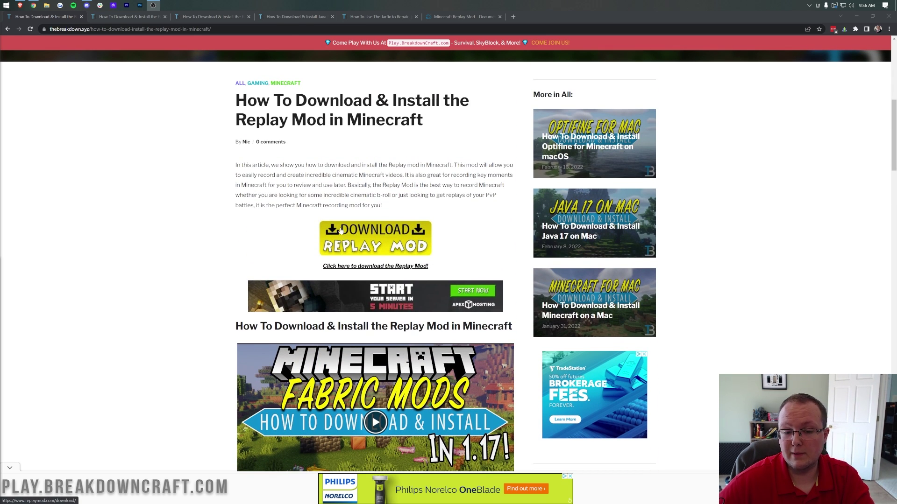
{"action": "left_click", "coordinate": [369, 239]}
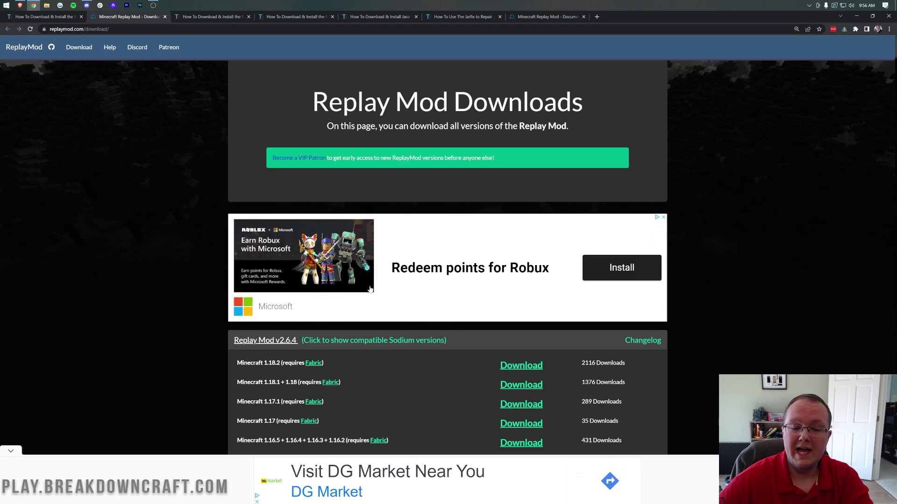
Download Replay Mod v2.6.4 for Minecraft 1.18.2
{"action": "scroll", "coordinate": [430, 256], "scroll_direction": "down", "scroll_amount": 4}
{"action": "left_click_drag", "start_coordinate": [236, 187], "coordinate": [281, 187]}
{"action": "left_click", "coordinate": [230, 186]}
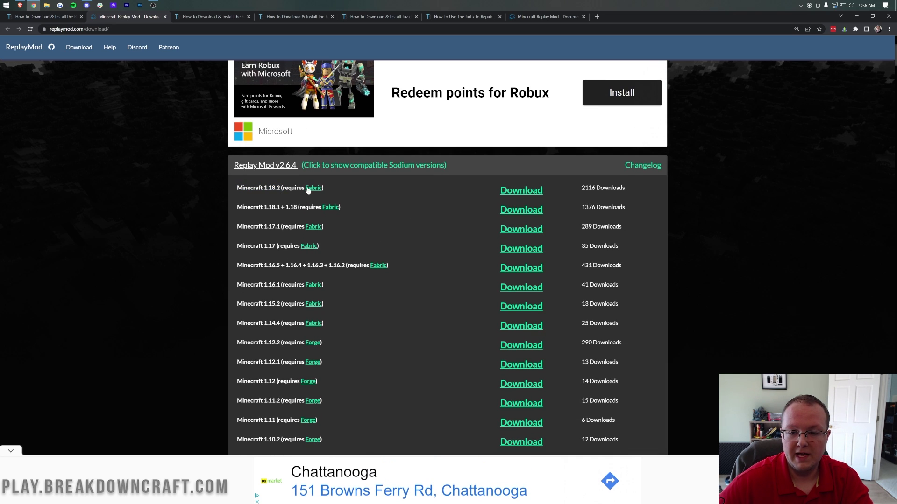
{"action": "left_click", "coordinate": [507, 192]}
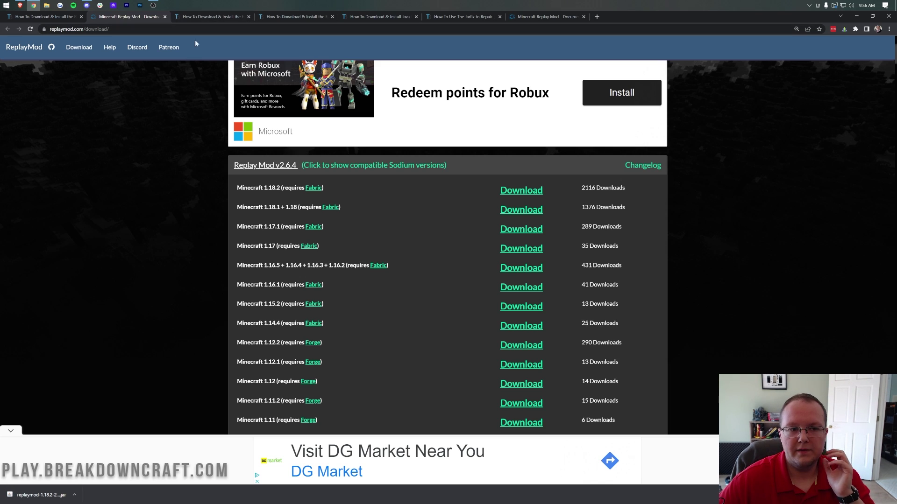
Go from the Fabric Mod Loader article to the Fabric installer page and download the universal jar
{"action": "left_click", "coordinate": [203, 19]}
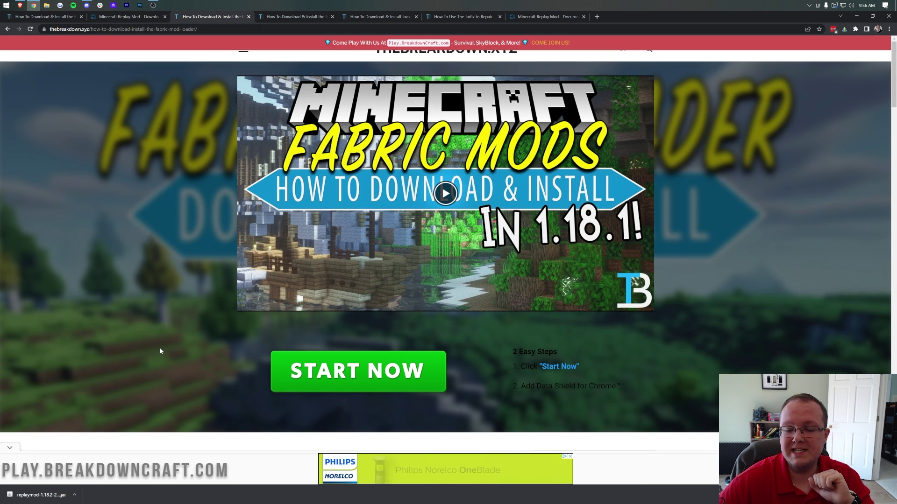
{"action": "scroll", "coordinate": [160, 351], "scroll_direction": "down", "scroll_amount": 3}
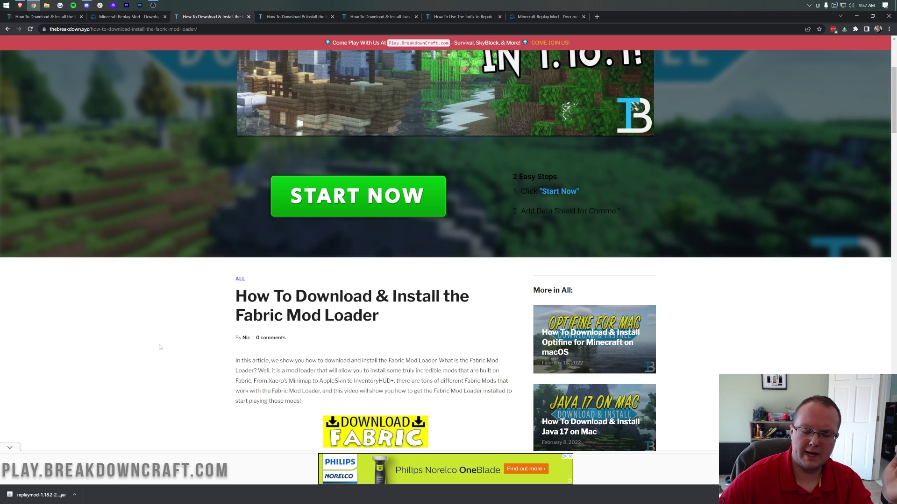
{"action": "scroll", "coordinate": [159, 347], "scroll_direction": "up", "scroll_amount": 1}
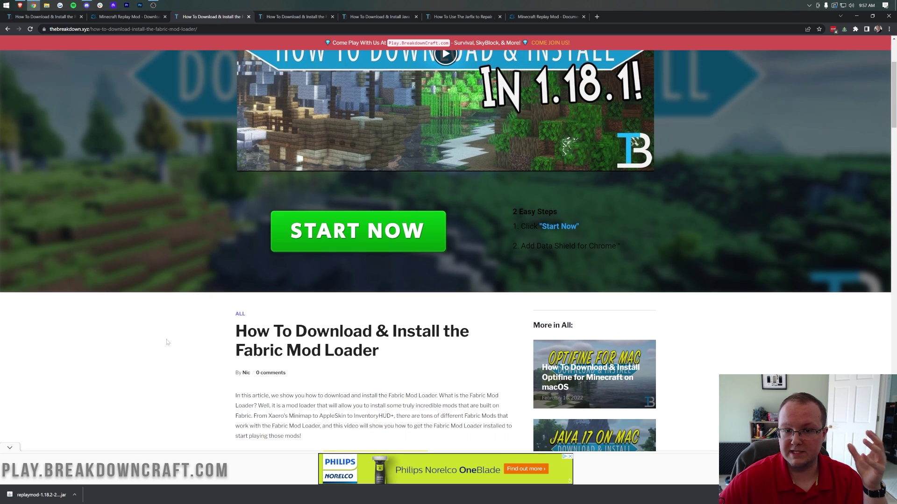
{"action": "scroll", "coordinate": [166, 344], "scroll_direction": "down", "scroll_amount": 5}
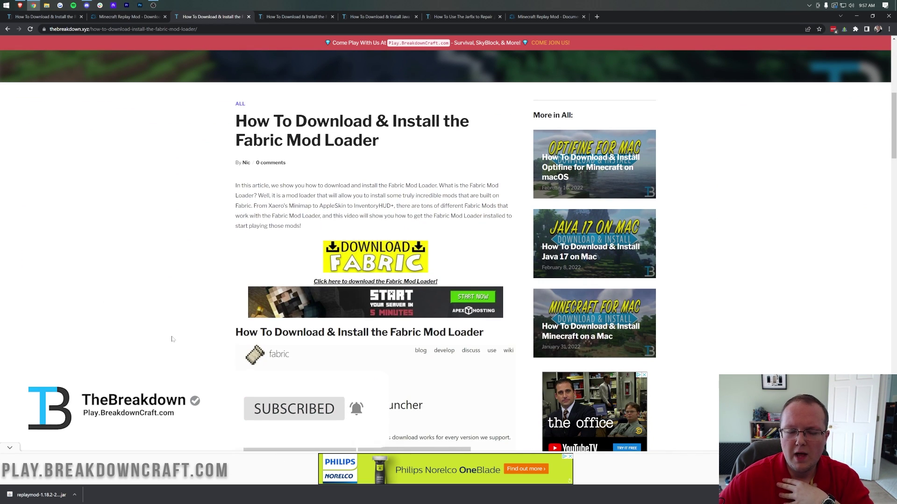
{"action": "scroll", "coordinate": [398, 246], "scroll_direction": "down", "scroll_amount": 4}
{"action": "scroll", "coordinate": [398, 246], "scroll_direction": "up", "scroll_amount": 9}
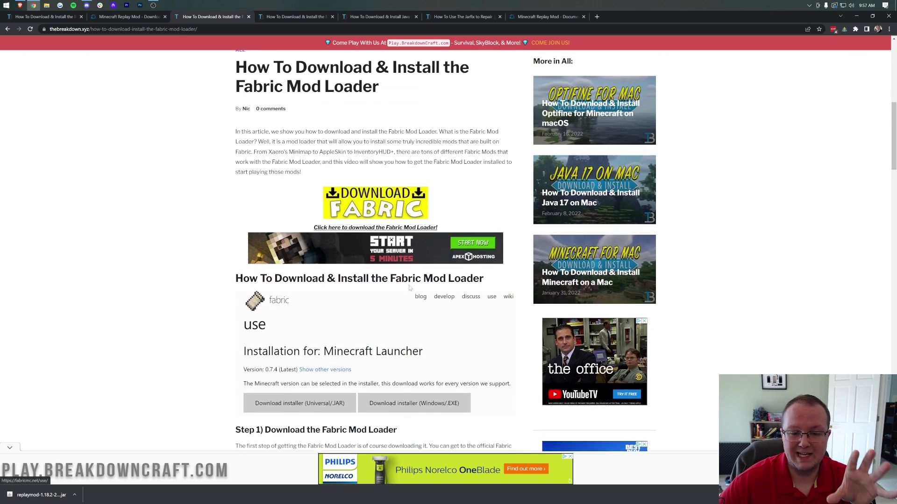
{"action": "scroll", "coordinate": [413, 293], "scroll_direction": "down", "scroll_amount": 3}
{"action": "scroll", "coordinate": [413, 293], "scroll_direction": "down", "scroll_amount": 2}
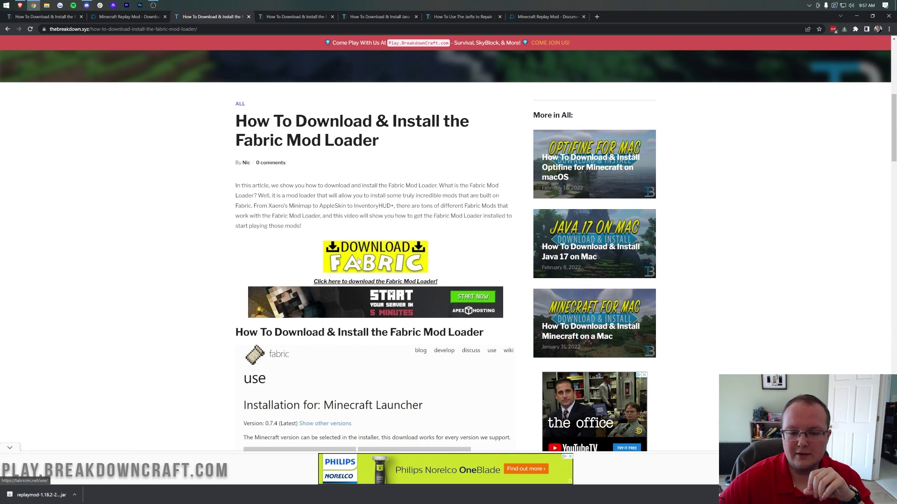
{"action": "left_click", "coordinate": [357, 260]}
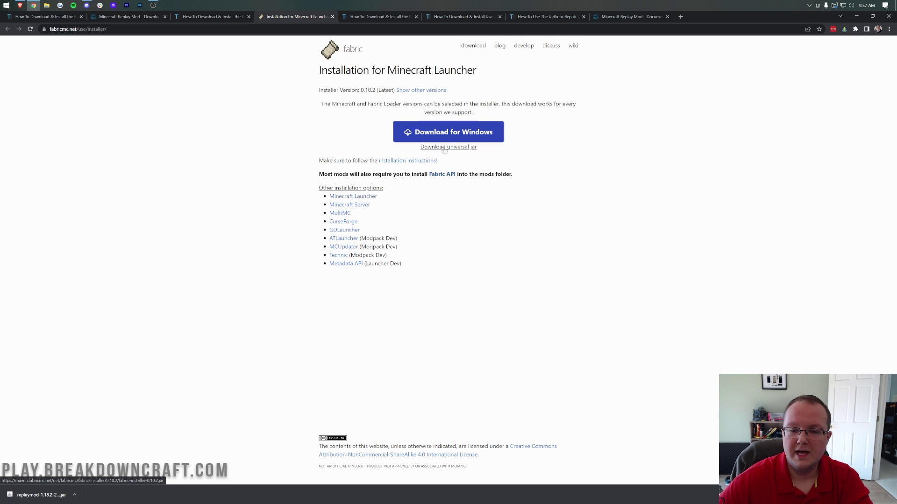
{"action": "left_click", "coordinate": [468, 147]}
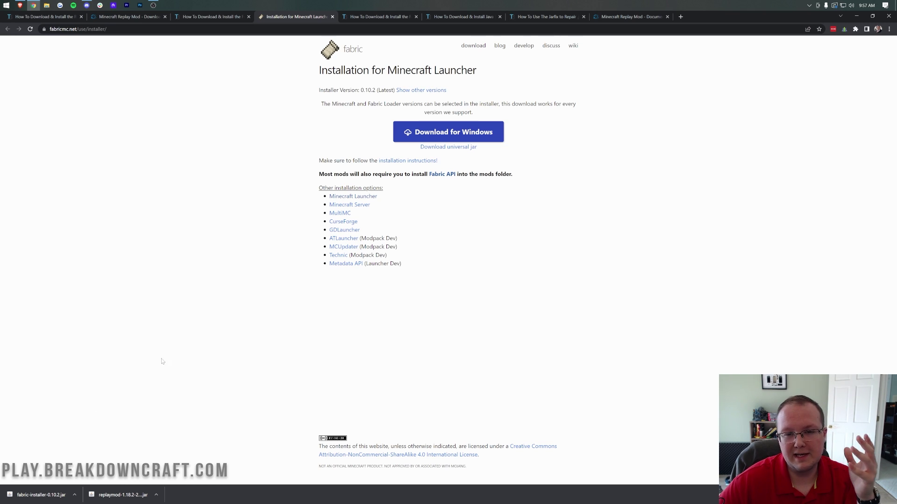
Open the CurseForge page for Fabric API from the FabricAPI installation article
{"action": "left_click", "coordinate": [380, 18]}
{"action": "scroll", "coordinate": [147, 282], "scroll_direction": "down", "scroll_amount": 4}
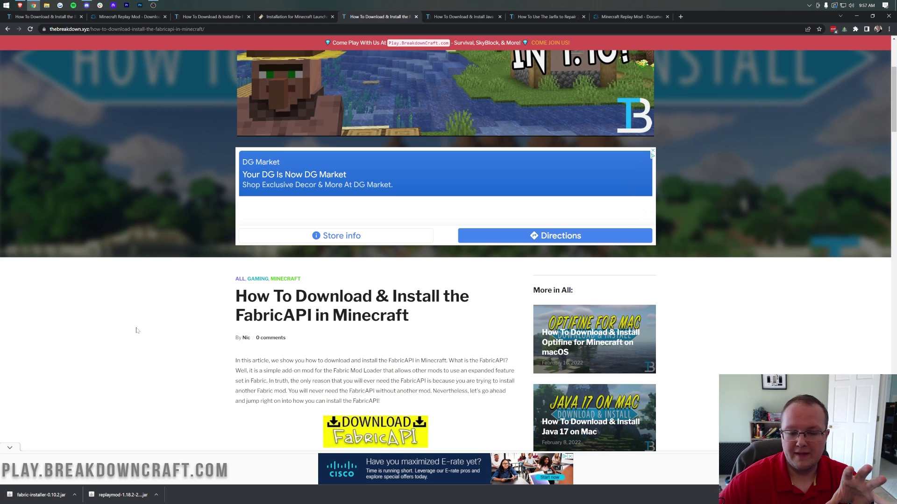
{"action": "scroll", "coordinate": [136, 330], "scroll_direction": "down", "scroll_amount": 4}
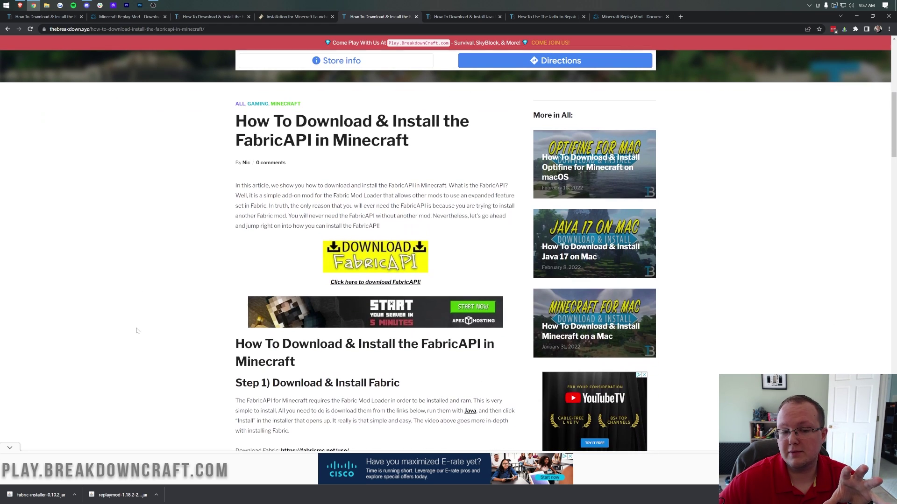
{"action": "left_click", "coordinate": [354, 255]}
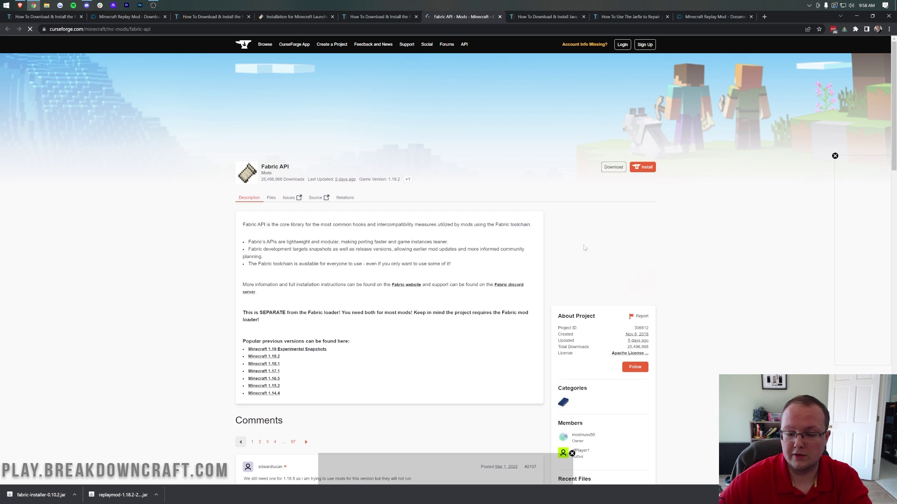
Download the Fabric API 0.47.10 release for Minecraft 1.18.2 from the recent files
{"action": "scroll", "coordinate": [588, 290], "scroll_direction": "down", "scroll_amount": 3}
{"action": "scroll", "coordinate": [589, 290], "scroll_direction": "down", "scroll_amount": 4}
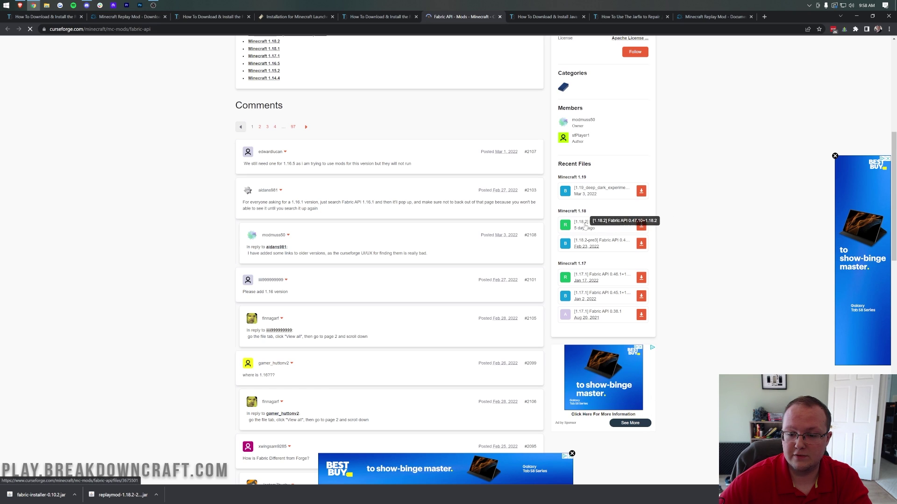
{"action": "left_click", "coordinate": [647, 226]}
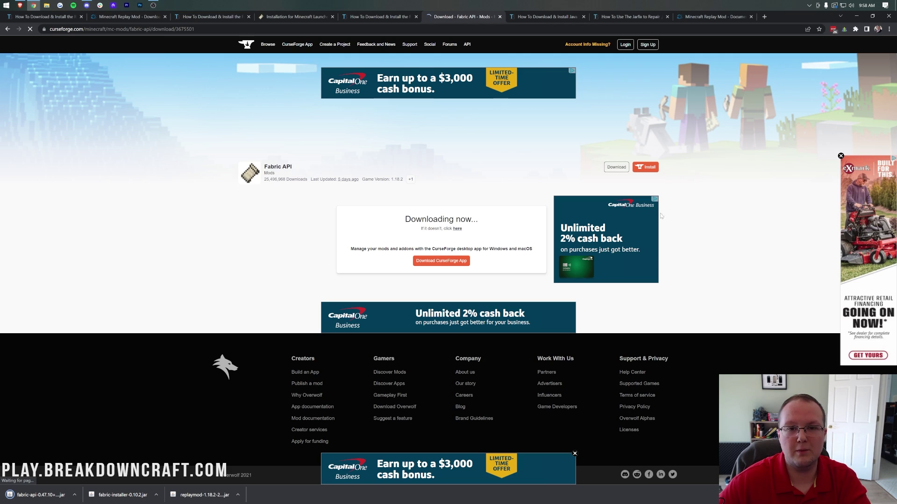
Bring up the Java 17 installation article, return to the desktop and open the Downloads folder
{"action": "left_click", "coordinate": [545, 17]}
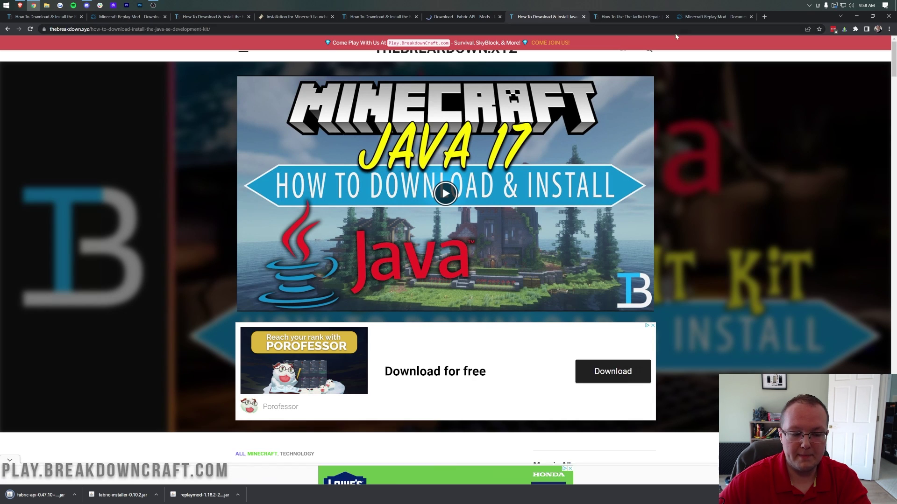
{"action": "key", "text": "super+d"}
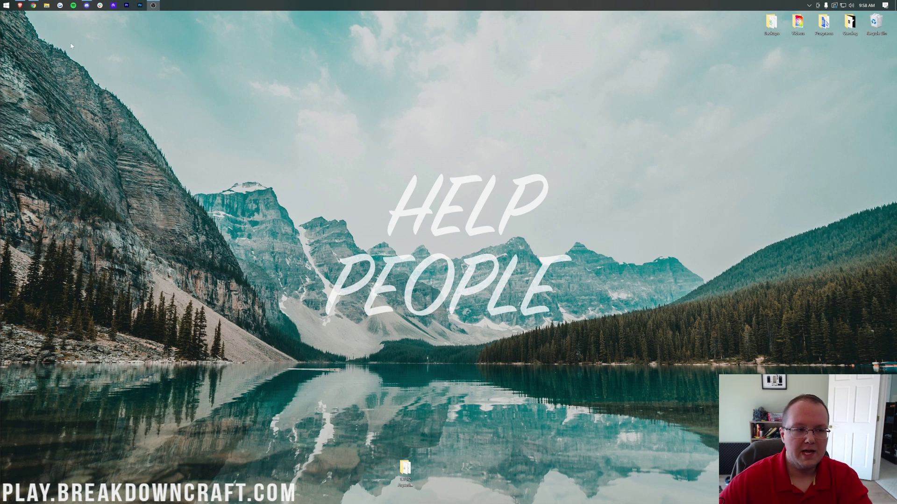
{"action": "left_click", "coordinate": [5, 6]}
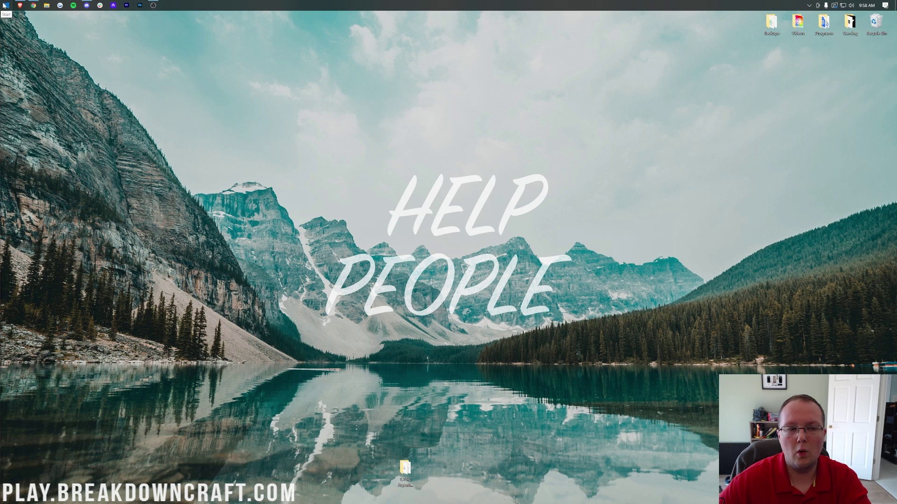
{"action": "type", "text": "down"}
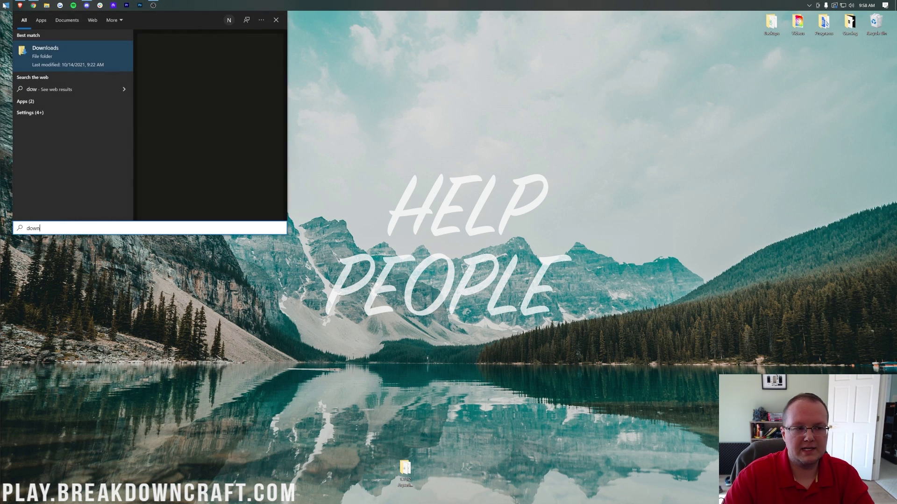
{"action": "left_click", "coordinate": [41, 60]}
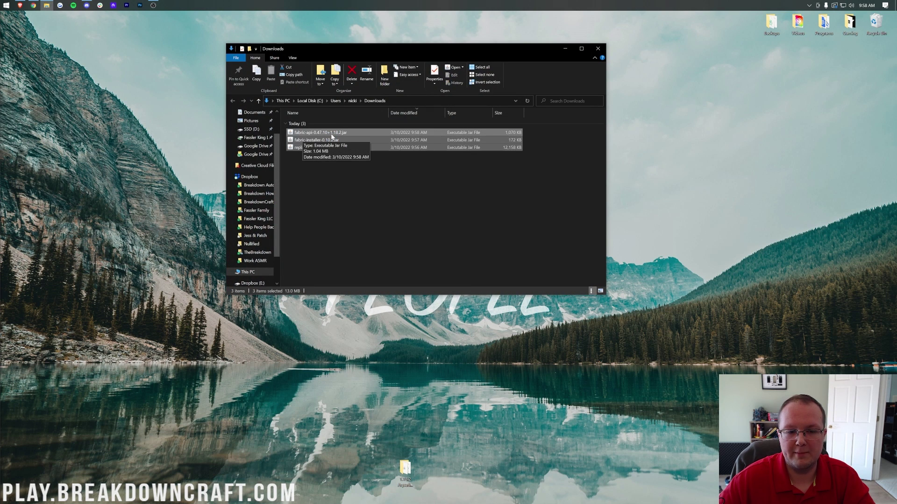
Move the three downloaded jar files to the desktop and arrange them with the Fabric installer apart from the two mods
{"action": "left_click", "coordinate": [183, 163]}
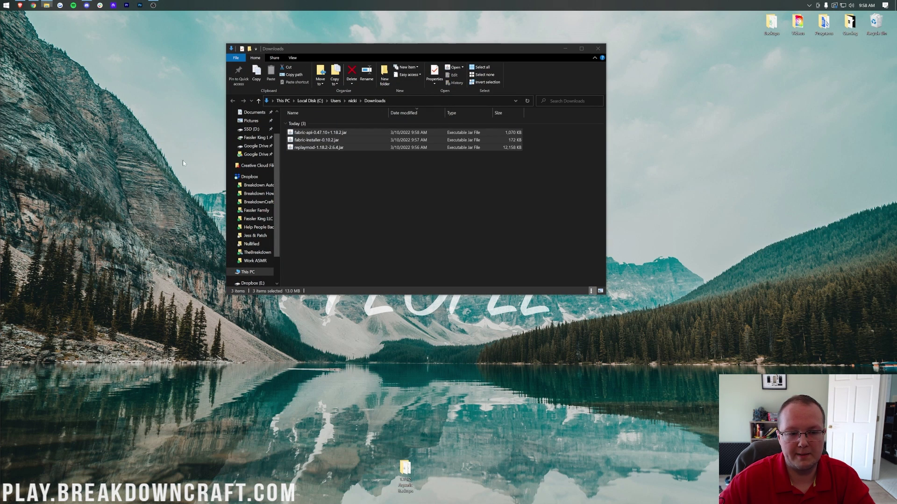
{"action": "left_click", "coordinate": [598, 49]}
{"action": "left_click_drag", "start_coordinate": [170, 133], "coordinate": [353, 97]}
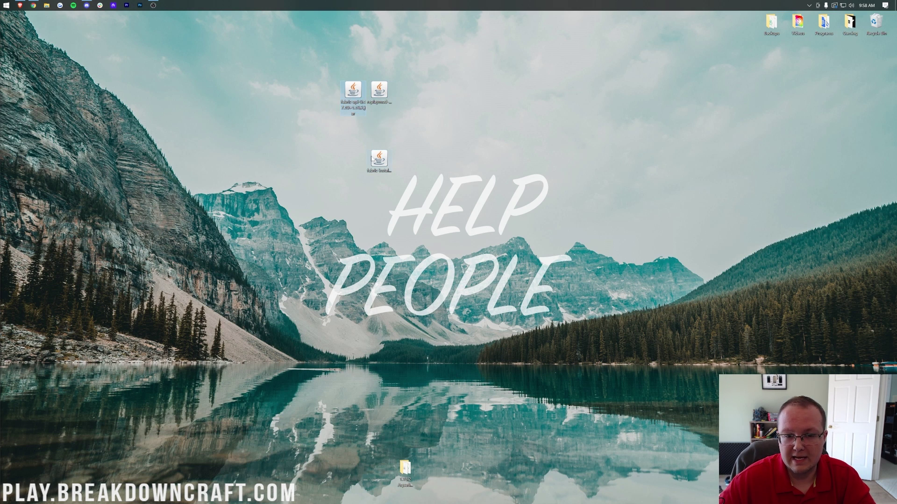
{"action": "left_click_drag", "start_coordinate": [371, 159], "coordinate": [294, 91]}
{"action": "left_click_drag", "start_coordinate": [296, 133], "coordinate": [381, 90]}
{"action": "left_click_drag", "start_coordinate": [380, 90], "coordinate": [434, 90]}
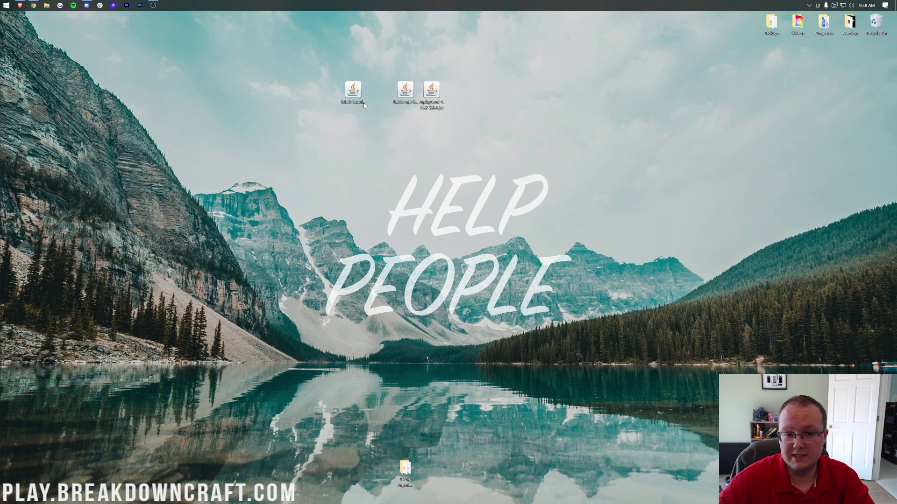
{"action": "right_click", "coordinate": [364, 105]}
{"action": "left_click", "coordinate": [391, 142]}
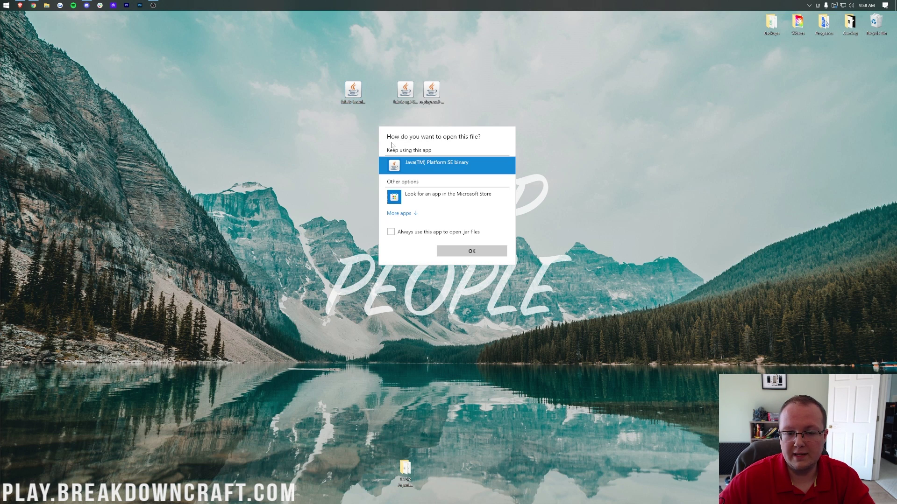
{"action": "left_click", "coordinate": [452, 252]}
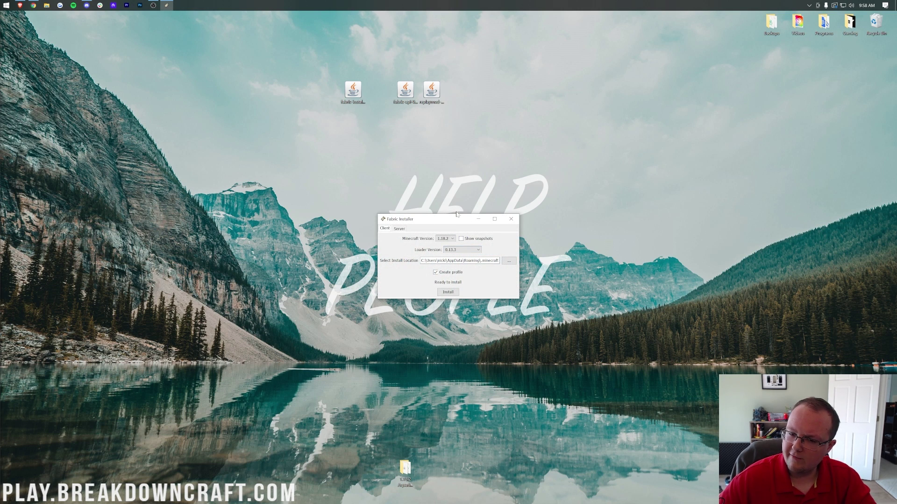
{"action": "left_click", "coordinate": [511, 219]}
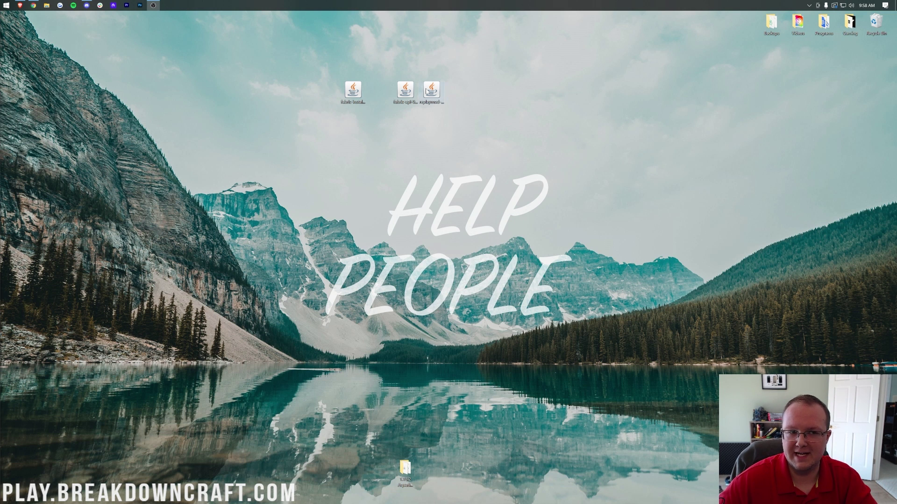
Switch to the browser and look through the Java 17 installation article, including its download and verification steps
{"action": "left_click", "coordinate": [33, 5]}
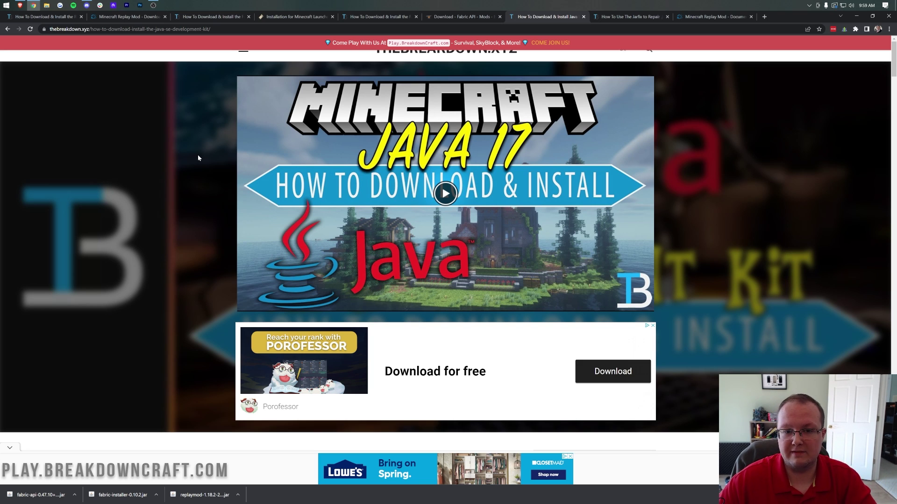
{"action": "scroll", "coordinate": [196, 156], "scroll_direction": "down", "scroll_amount": 5}
{"action": "scroll", "coordinate": [196, 156], "scroll_direction": "up", "scroll_amount": 2}
{"action": "scroll", "coordinate": [373, 156], "scroll_direction": "down", "scroll_amount": 15}
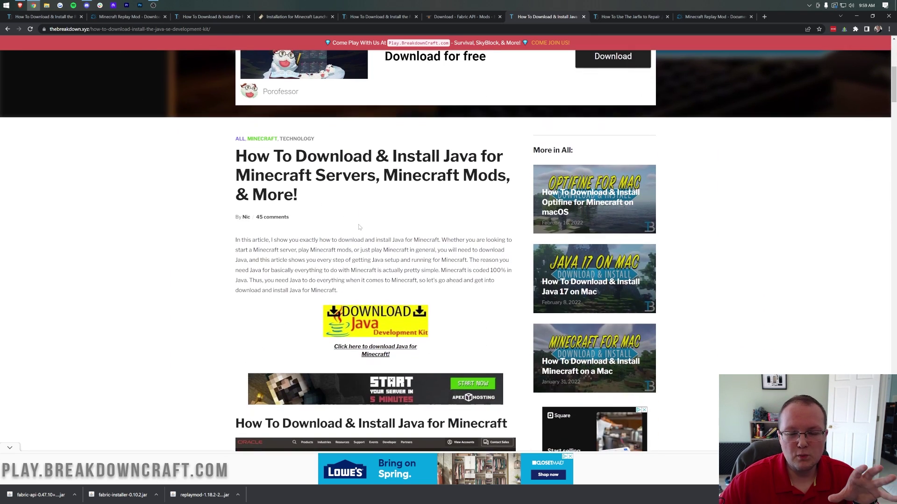
{"action": "scroll", "coordinate": [361, 221], "scroll_direction": "down", "scroll_amount": 5}
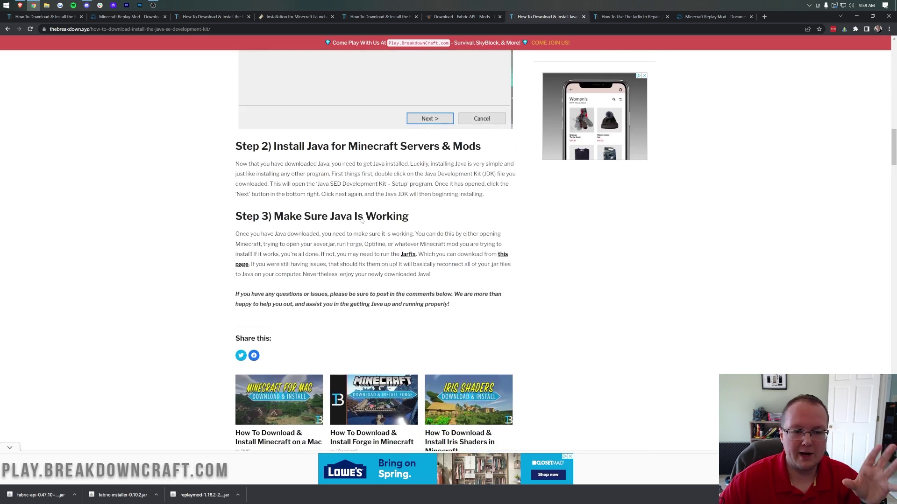
{"action": "scroll", "coordinate": [396, 196], "scroll_direction": "up", "scroll_amount": 14}
{"action": "scroll", "coordinate": [396, 196], "scroll_direction": "up", "scroll_amount": 8}
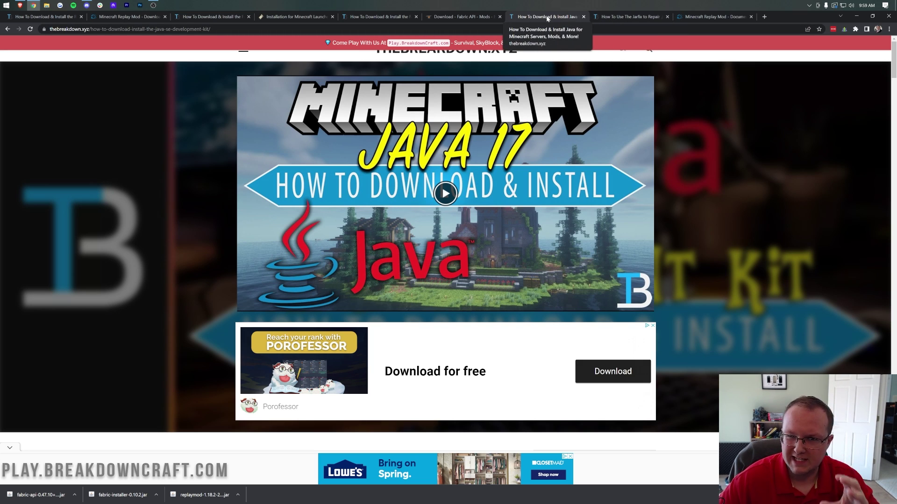
Bring up the Jarfix article, switch to the Replay Mod documentation page and return to the desktop
{"action": "left_click", "coordinate": [630, 18]}
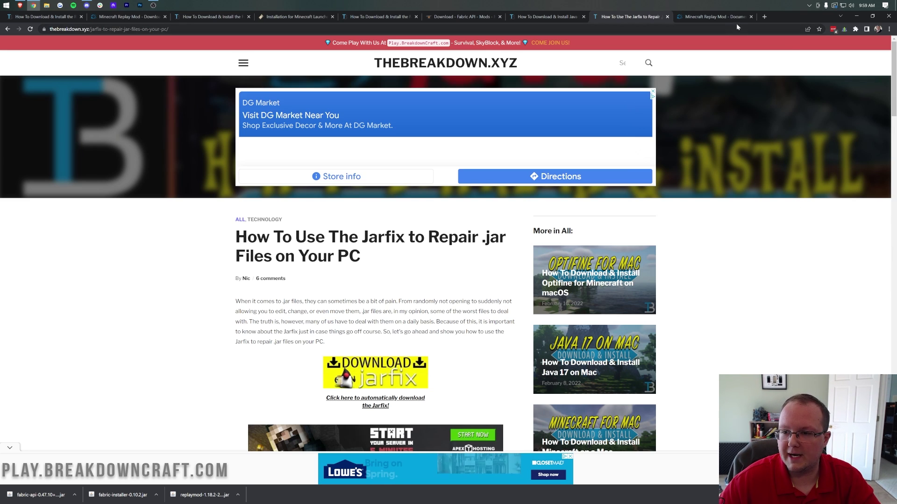
{"action": "left_click", "coordinate": [714, 19]}
{"action": "left_click", "coordinate": [862, 17]}
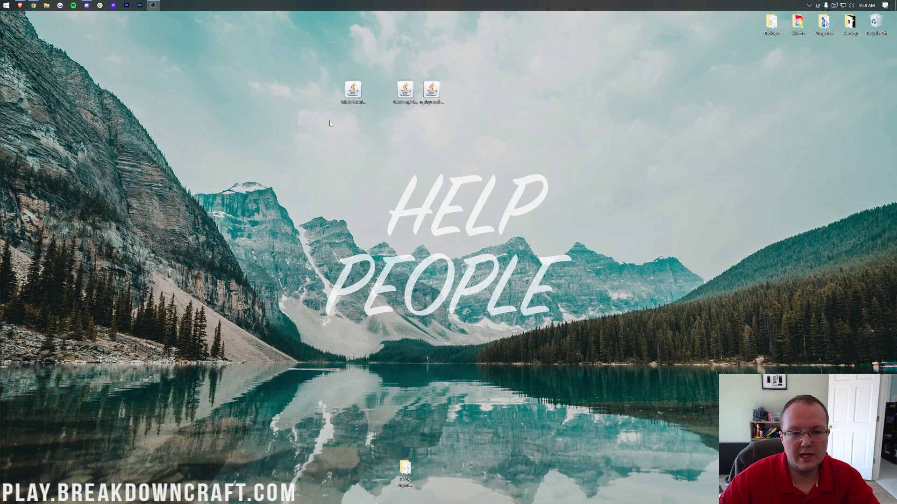
Run the Fabric installer with Java, install the client loader 0.13.3 for Minecraft 1.18.2 and close the installer
{"action": "right_click", "coordinate": [354, 93]}
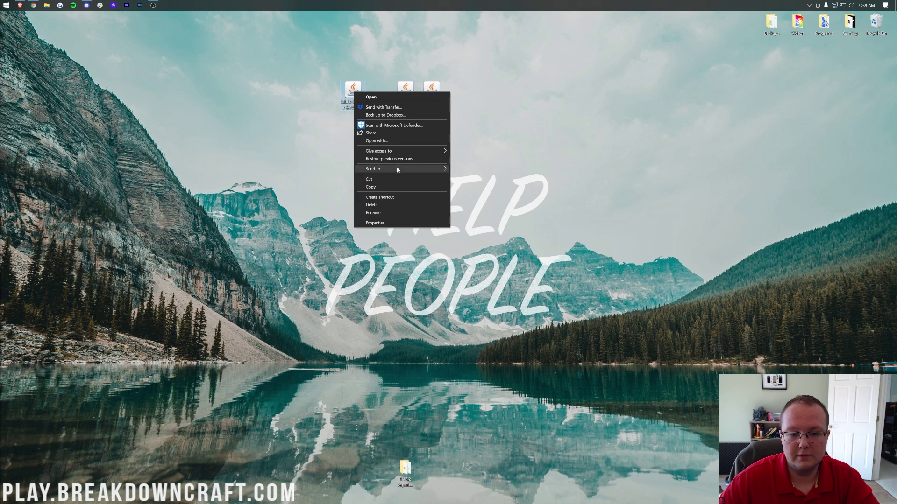
{"action": "left_click", "coordinate": [388, 142]}
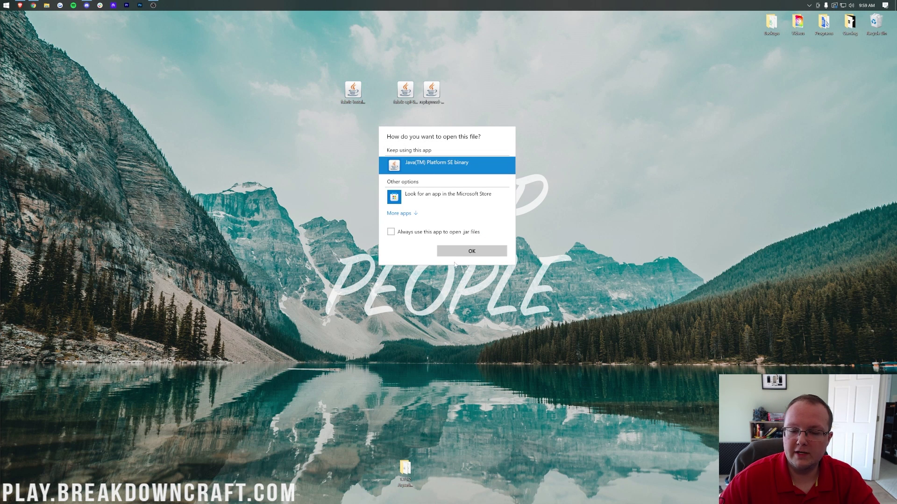
{"action": "left_click", "coordinate": [455, 255]}
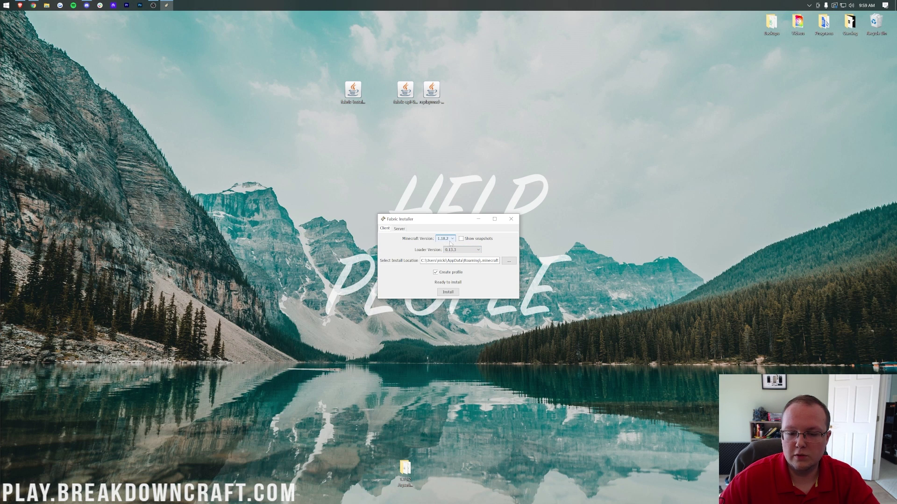
{"action": "left_click", "coordinate": [448, 292]}
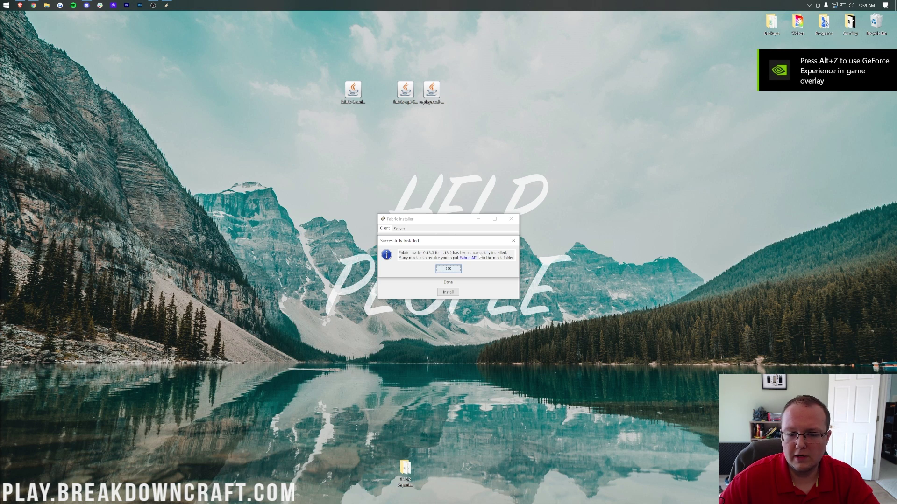
{"action": "left_click", "coordinate": [447, 270]}
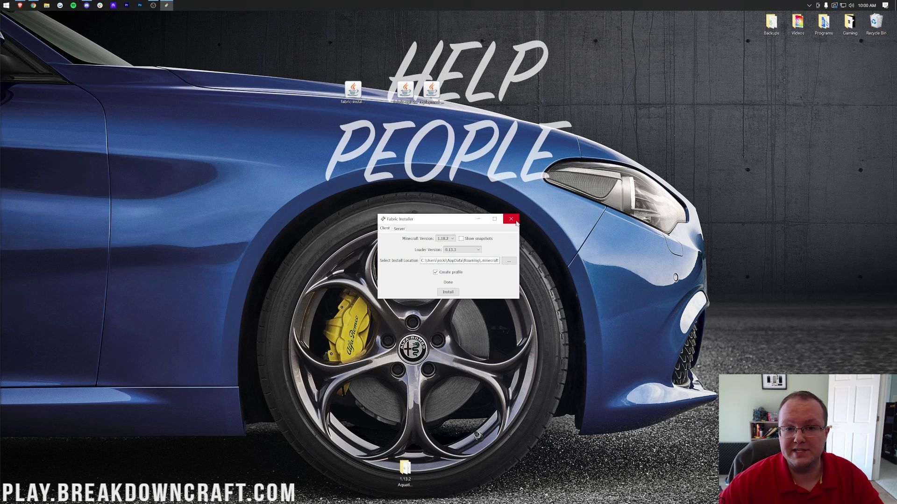
{"action": "left_click", "coordinate": [516, 223]}
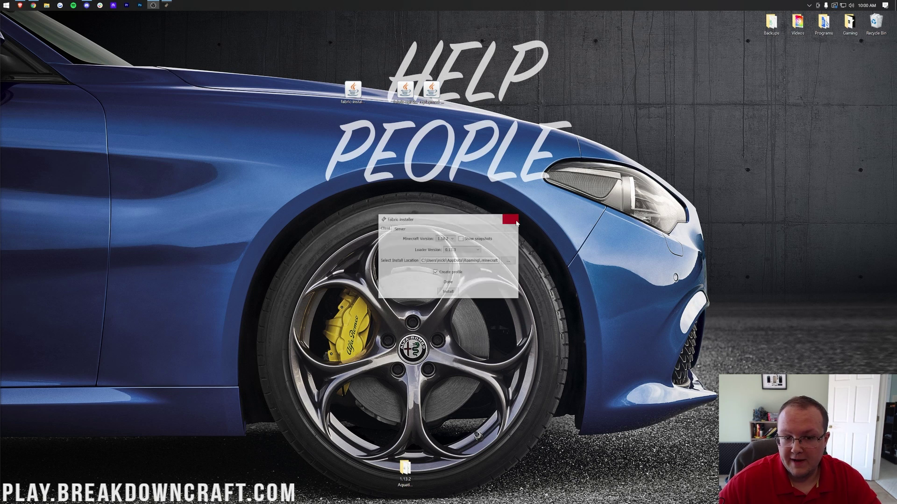
Move the Fabric installer to the Recycle Bin and reposition the Fabric API and Replay Mod files on the desktop
{"action": "left_click", "coordinate": [351, 105]}
{"action": "left_click_drag", "start_coordinate": [351, 105], "coordinate": [876, 21]}
{"action": "left_click_drag", "start_coordinate": [395, 96], "coordinate": [318, 96]}
{"action": "left_click", "coordinate": [351, 106]}
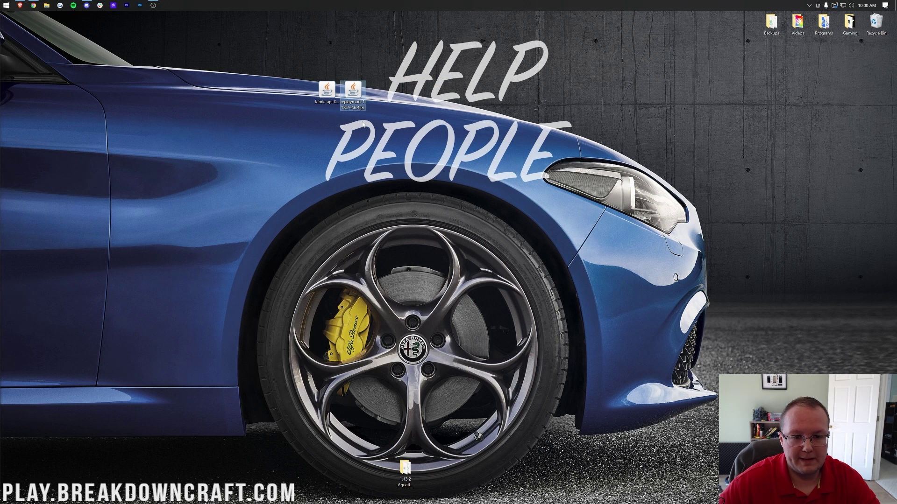
{"action": "left_click", "coordinate": [363, 123]}
Start the Minecraft Launcher and show the Java Edition installations
{"action": "left_click", "coordinate": [6, 5]}
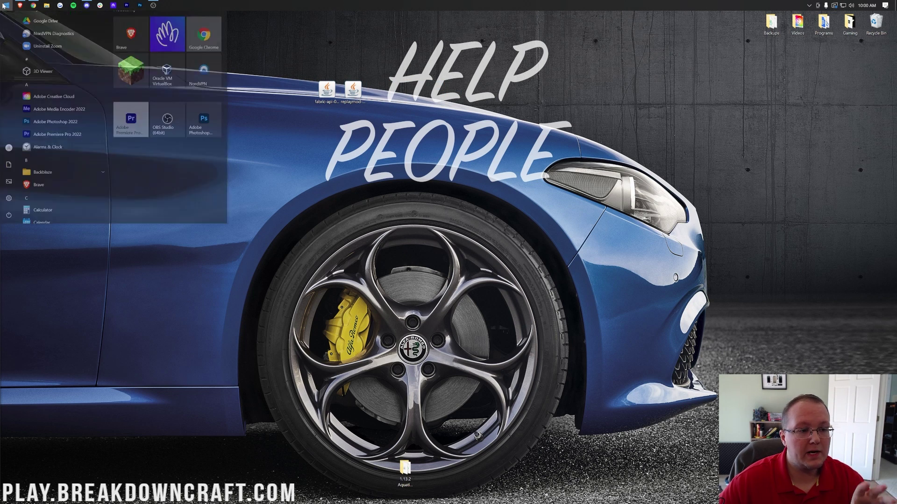
{"action": "left_click", "coordinate": [340, 214]}
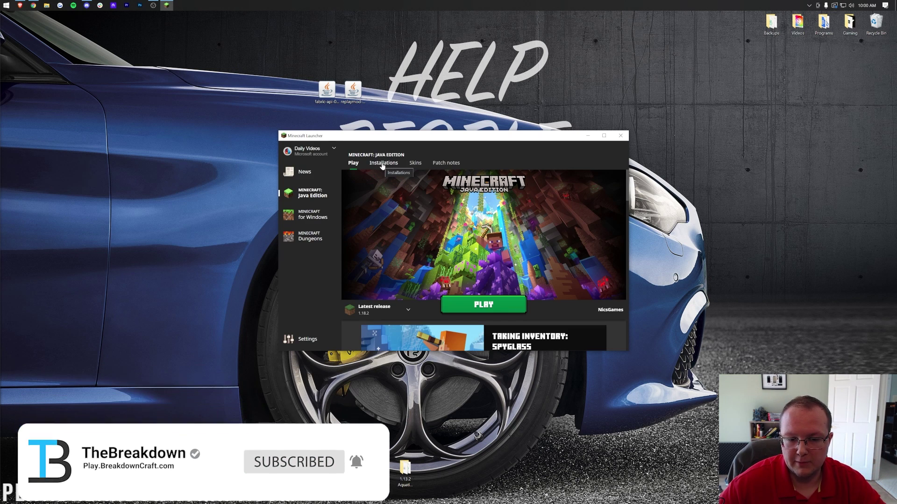
{"action": "left_click", "coordinate": [371, 165]}
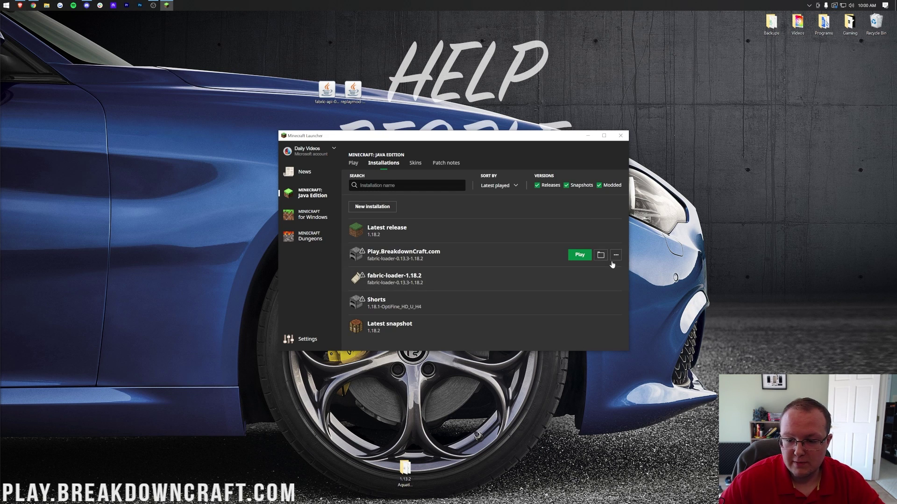
Delete the existing Play.BreakdownCraft.com installation and keep modded versions shown in the installations list
{"action": "left_click", "coordinate": [615, 256]}
{"action": "left_click", "coordinate": [603, 291]}
{"action": "left_click", "coordinate": [466, 263]}
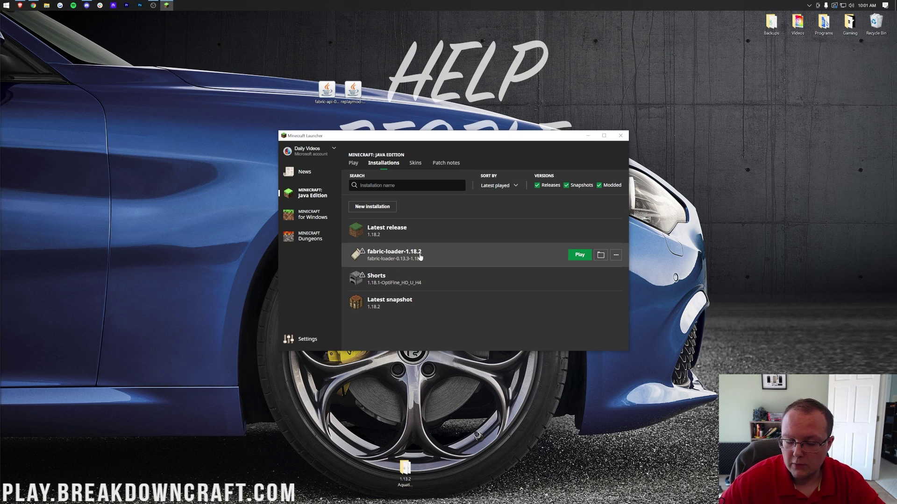
{"action": "left_click", "coordinate": [609, 187]}
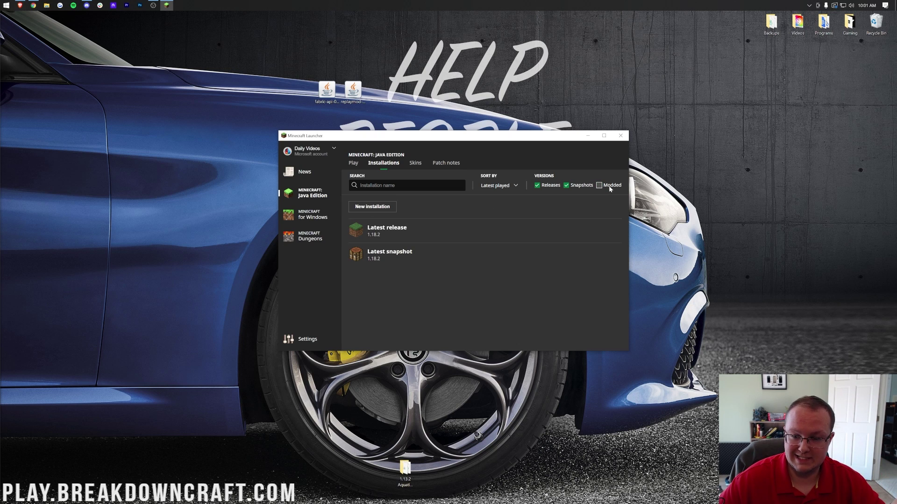
{"action": "left_click", "coordinate": [609, 187]}
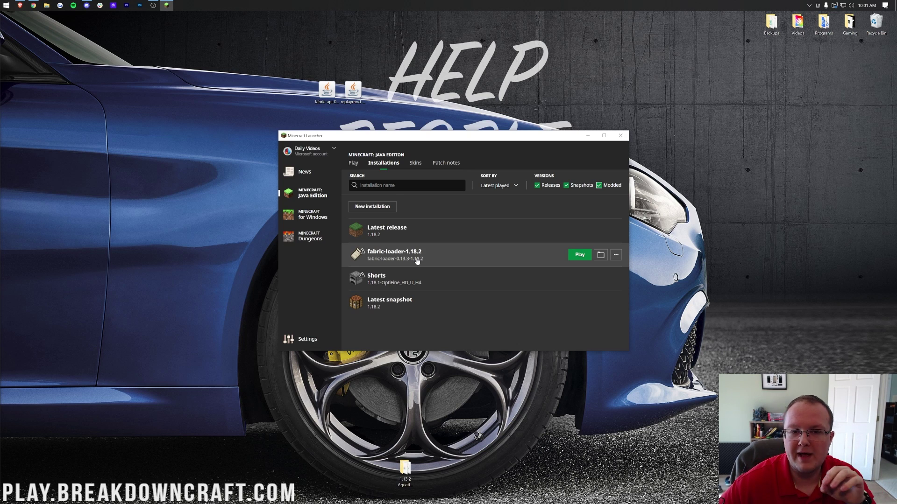
Start a new installation and name it Play.BreakdownCraft.com
{"action": "left_click", "coordinate": [372, 207]}
{"action": "type", "text": "Play"}
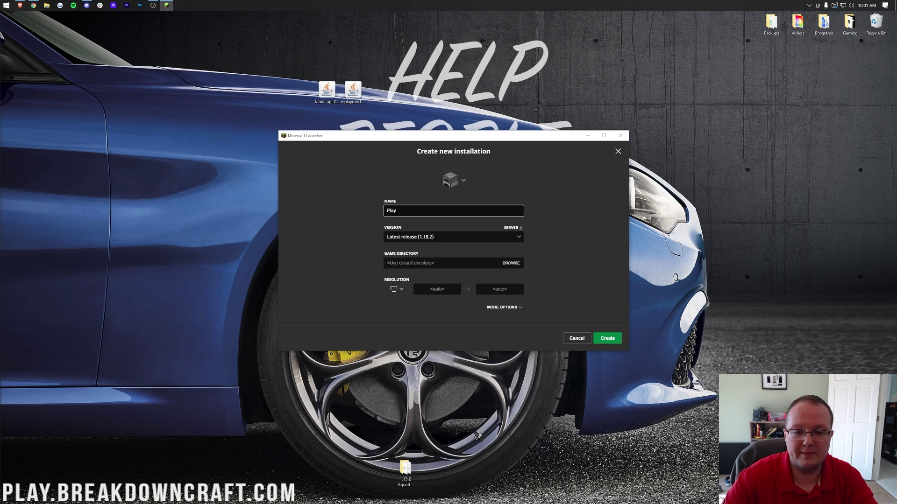
{"action": "type", "text": ".BreakdownCraft.com"}
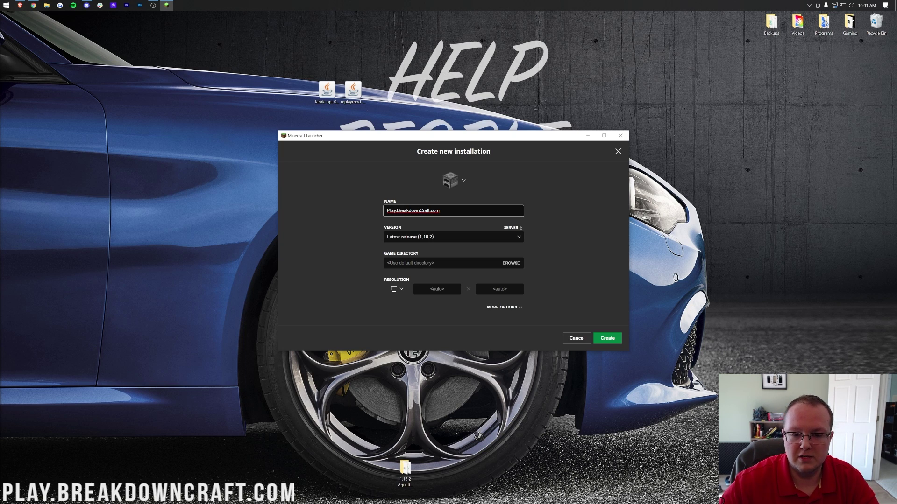
{"action": "key", "text": "ctrl+a"}
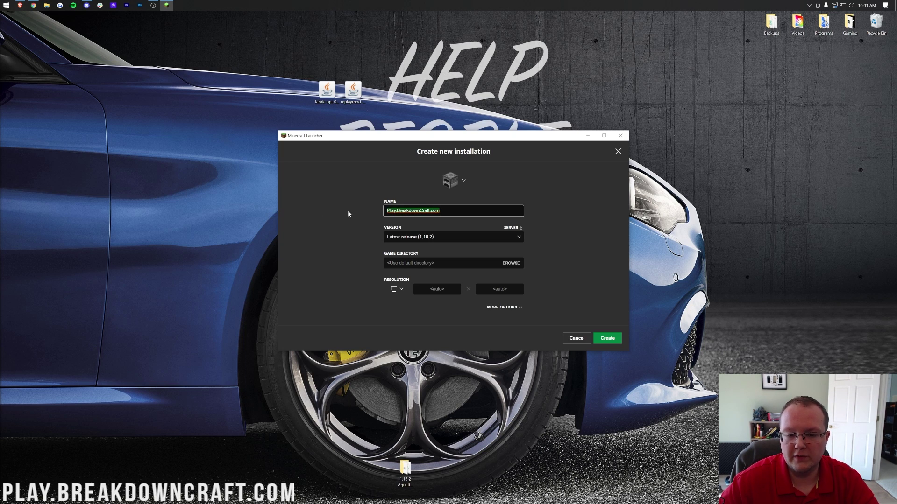
{"action": "left_click", "coordinate": [434, 220]}
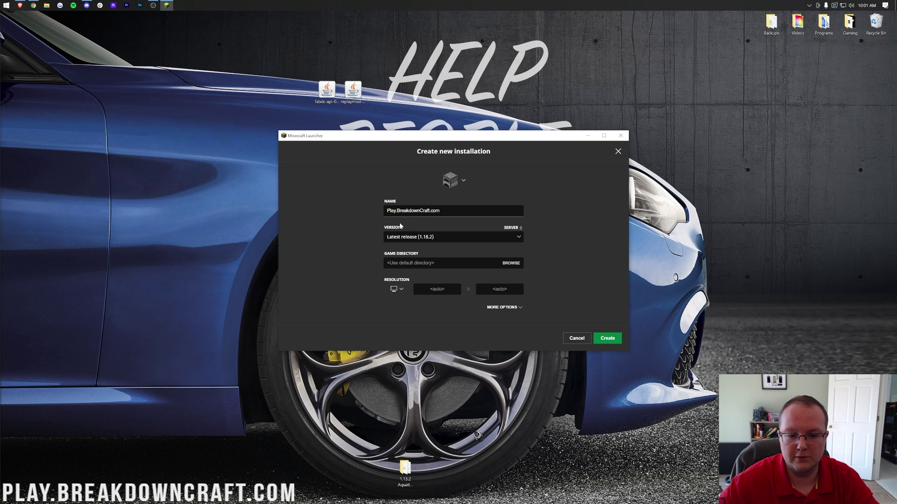
Set the installation's version to release fabric-loader-0.13.3-1.18.2 and its resolution to 1920 x 1080, and create it
{"action": "left_click", "coordinate": [410, 239]}
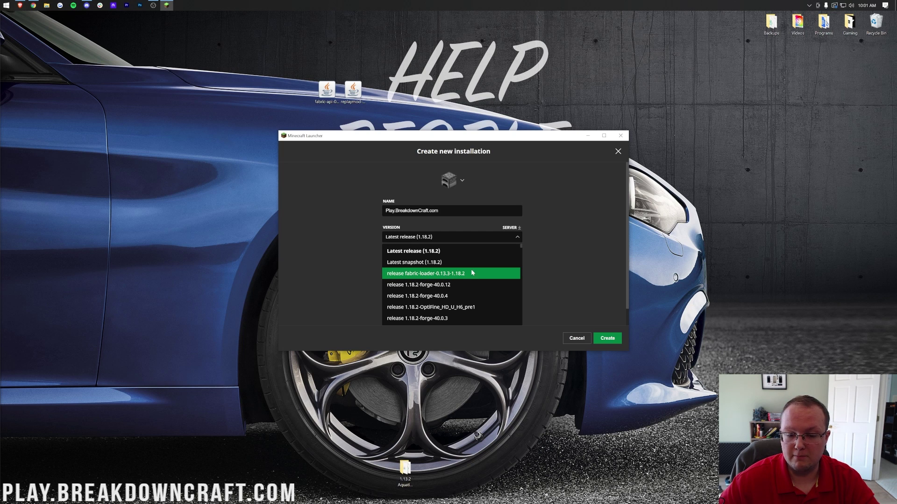
{"action": "scroll", "coordinate": [456, 265], "scroll_direction": "down", "scroll_amount": 5}
{"action": "scroll", "coordinate": [456, 265], "scroll_direction": "up", "scroll_amount": 5}
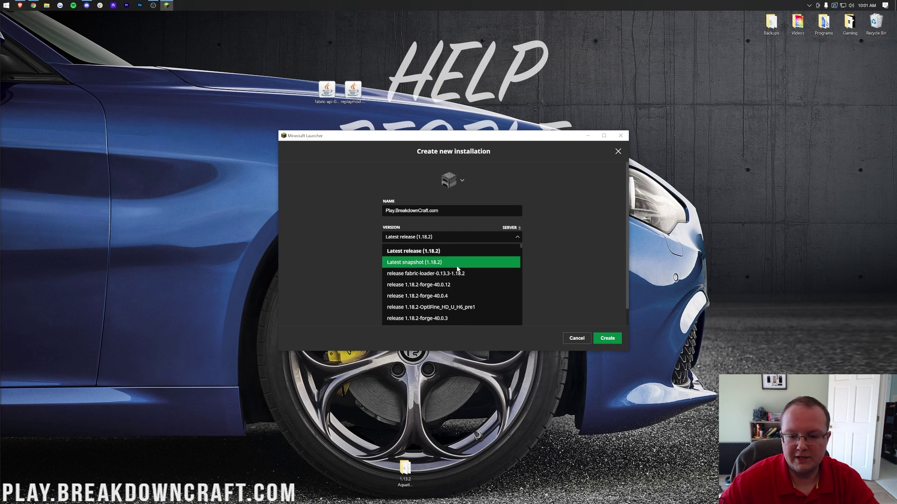
{"action": "left_click", "coordinate": [457, 274]}
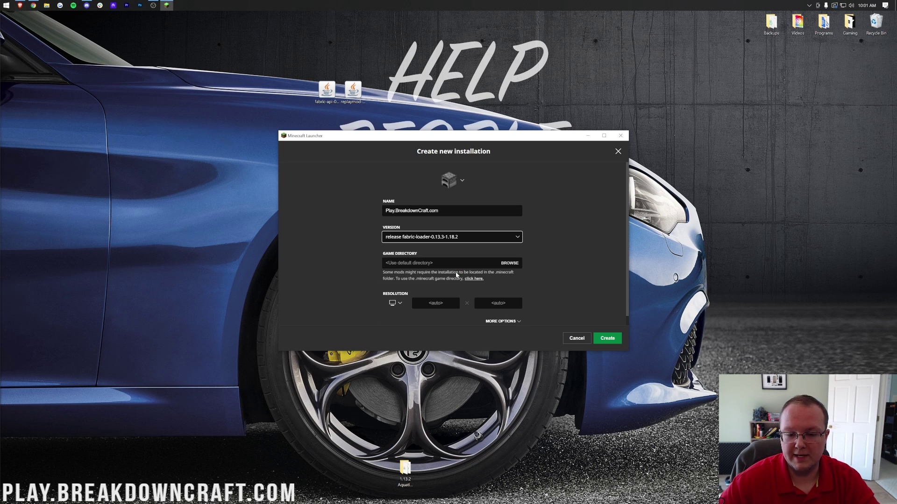
{"action": "left_click", "coordinate": [395, 303]}
{"action": "left_click", "coordinate": [395, 277]}
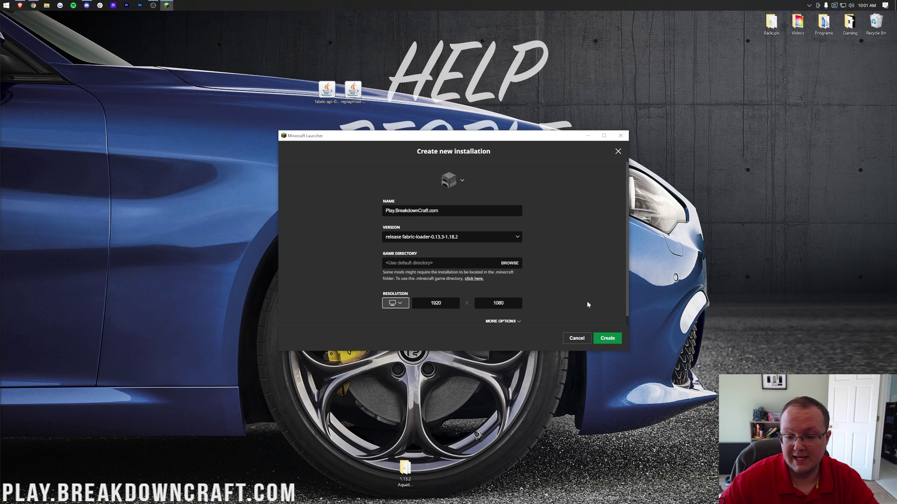
{"action": "left_click", "coordinate": [608, 339]}
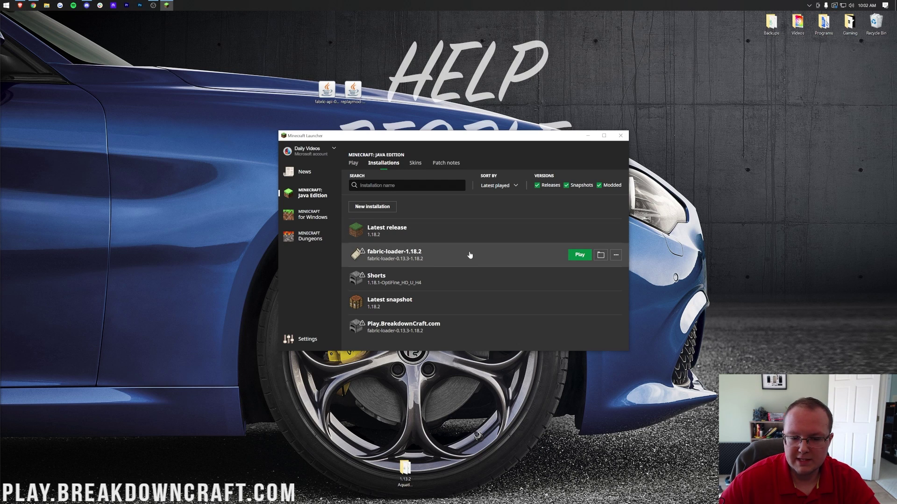
Open the game folder of the fabric-loader-1.18.2 installation and move its mods folder to the Recycle Bin
{"action": "left_click", "coordinate": [600, 255]}
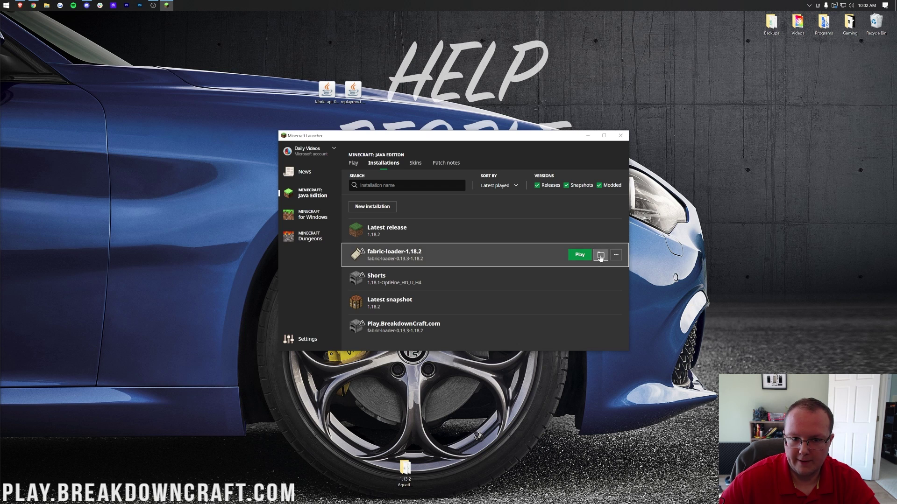
{"action": "left_click_drag", "start_coordinate": [430, 50], "coordinate": [473, 114]}
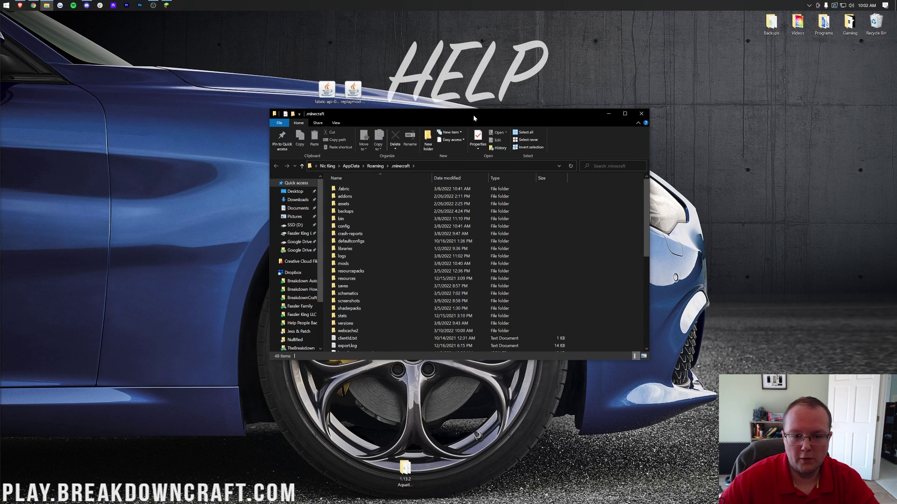
{"action": "left_click", "coordinate": [366, 264]}
{"action": "left_click_drag", "start_coordinate": [347, 266], "coordinate": [876, 21]}
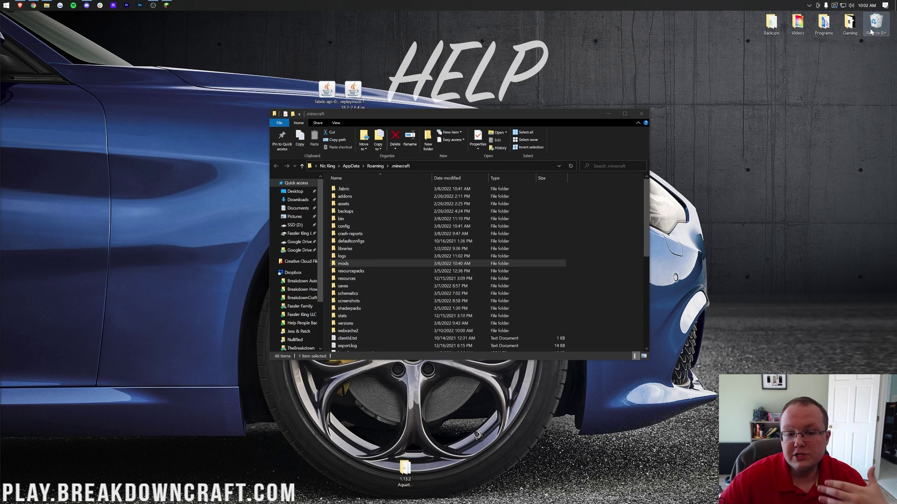
Create a new folder named mods in the .minecraft folder
{"action": "right_click", "coordinate": [568, 205]}
{"action": "mouse_move", "coordinate": [604, 298]}
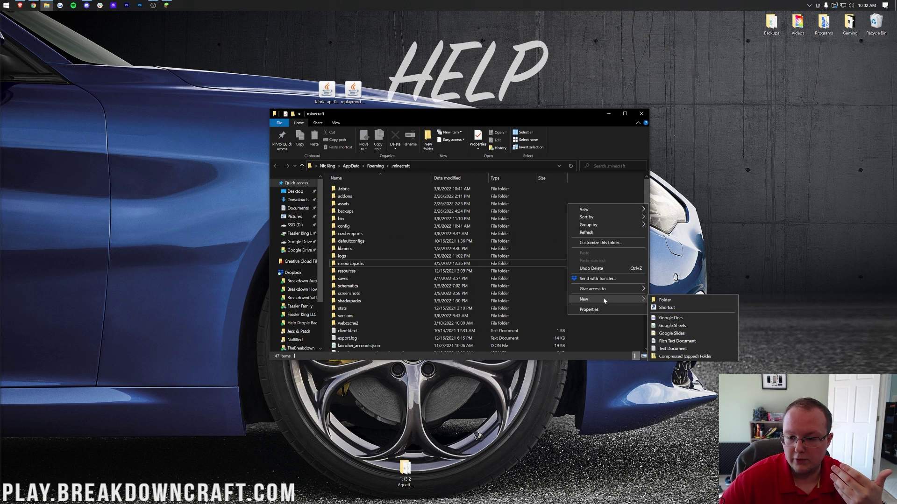
{"action": "left_click", "coordinate": [664, 300]}
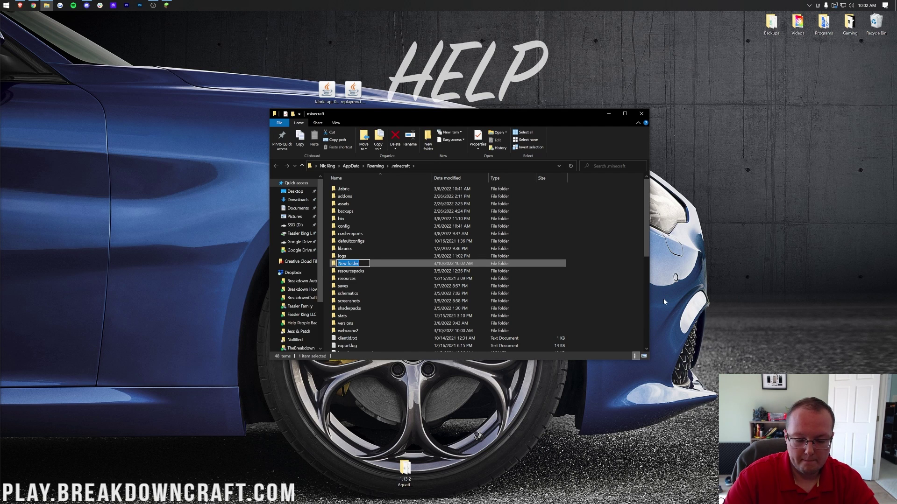
{"action": "type", "text": "mods"}
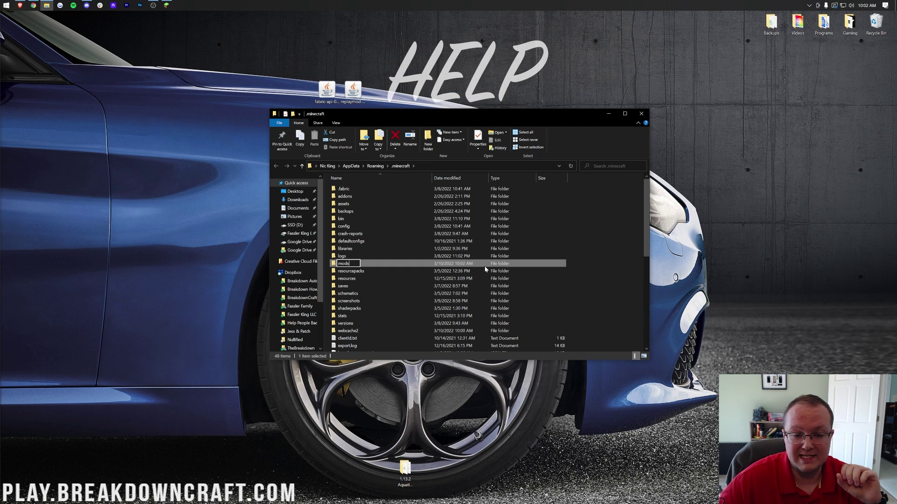
{"action": "key", "text": "Return"}
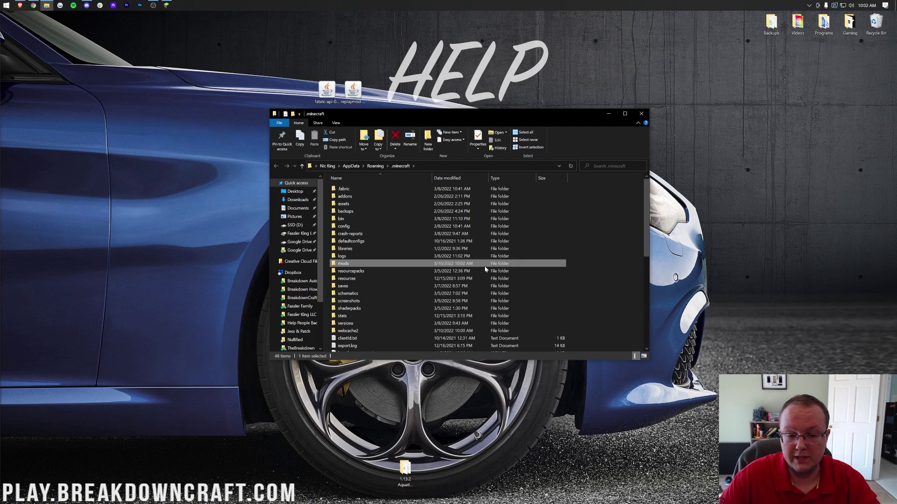
Move the Fabric API and Replay Mod jar files from the desktop into the new mods folder, and close the folder window
{"action": "double_click", "coordinate": [484, 266]}
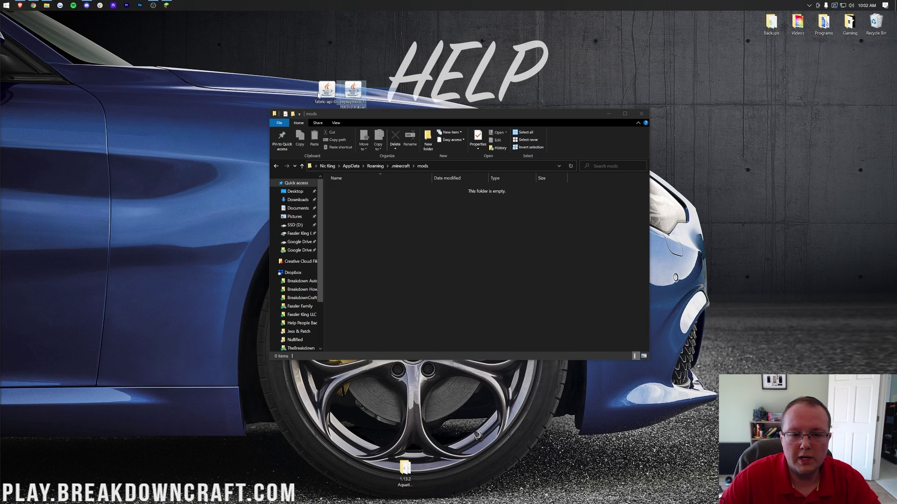
{"action": "left_click_drag", "start_coordinate": [367, 79], "coordinate": [422, 237]}
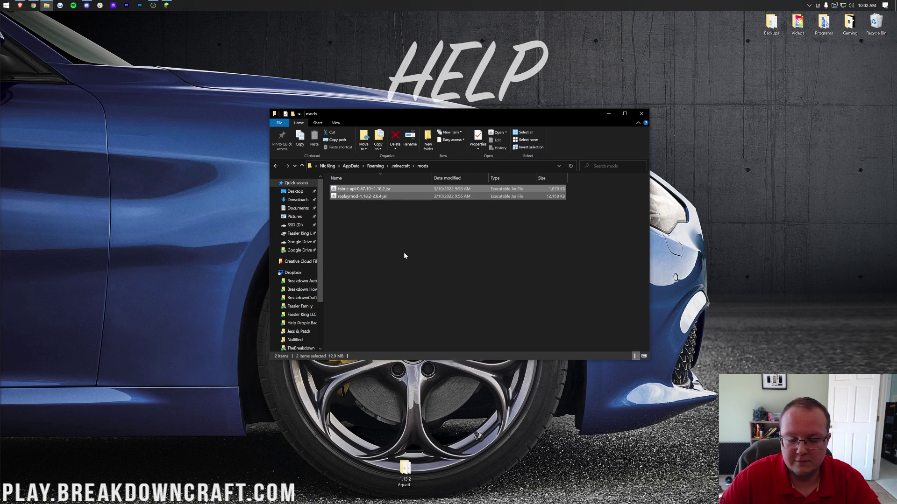
{"action": "left_click", "coordinate": [640, 113]}
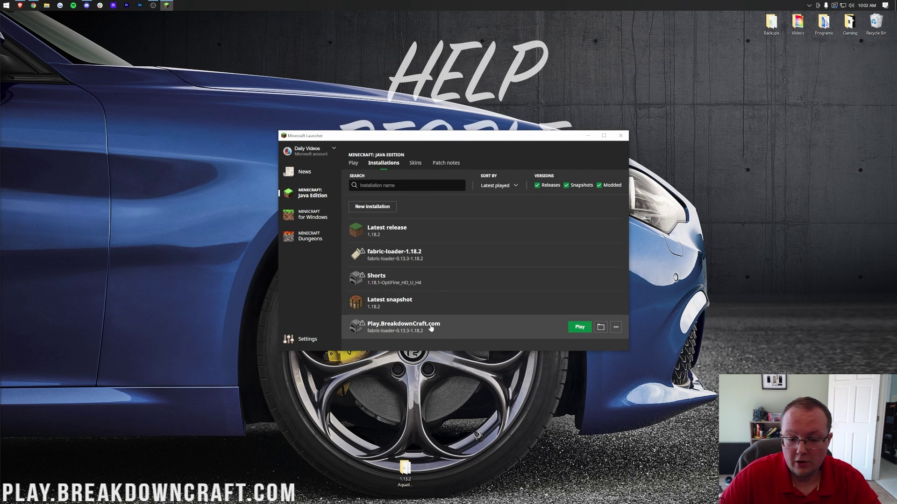
Launch the Play.BreakdownCraft.com installation and check the game's Replay Viewer, returning to the title screen
{"action": "left_click", "coordinate": [579, 327]}
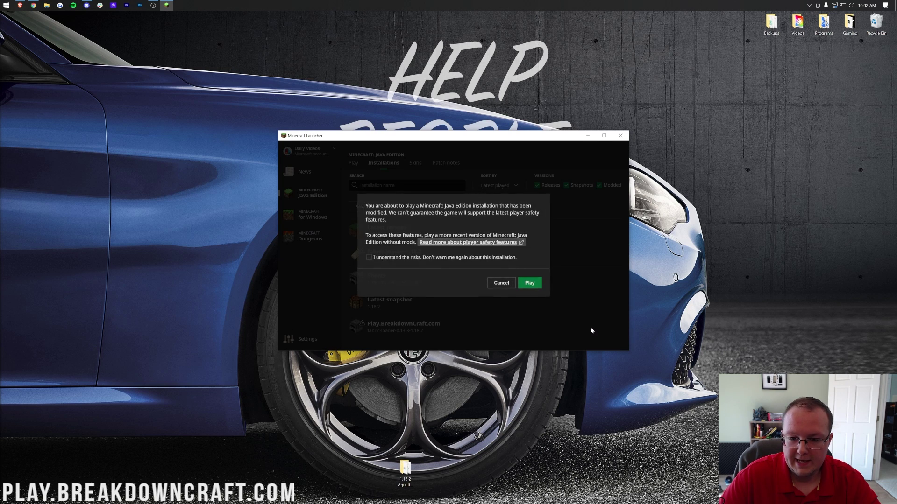
{"action": "left_click", "coordinate": [500, 286]}
{"action": "left_click", "coordinate": [580, 327]}
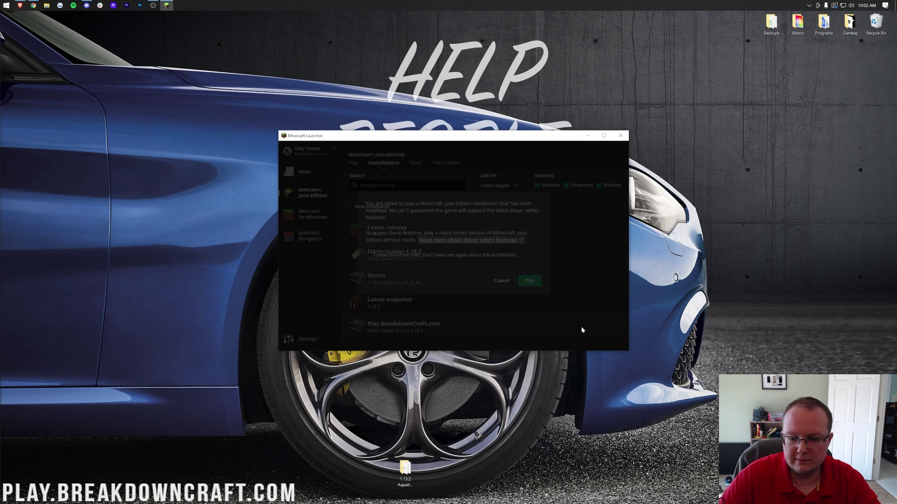
{"action": "left_click", "coordinate": [502, 283]}
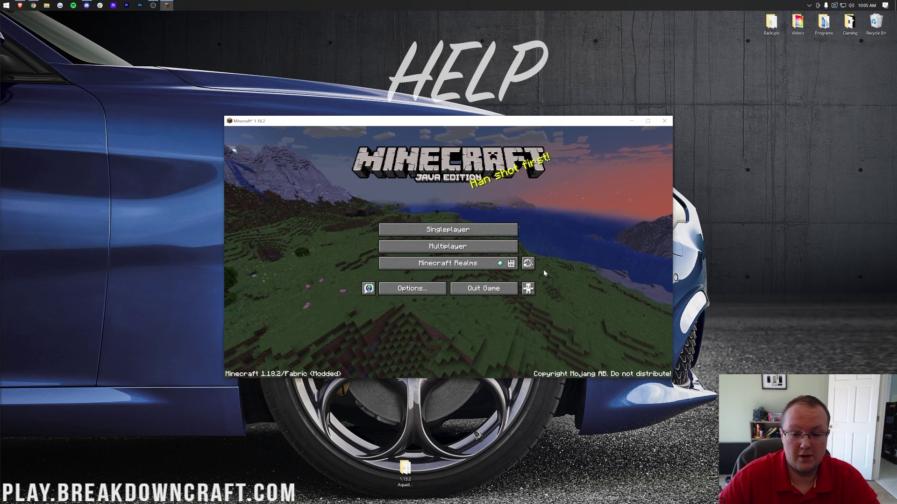
{"action": "left_click", "coordinate": [527, 264]}
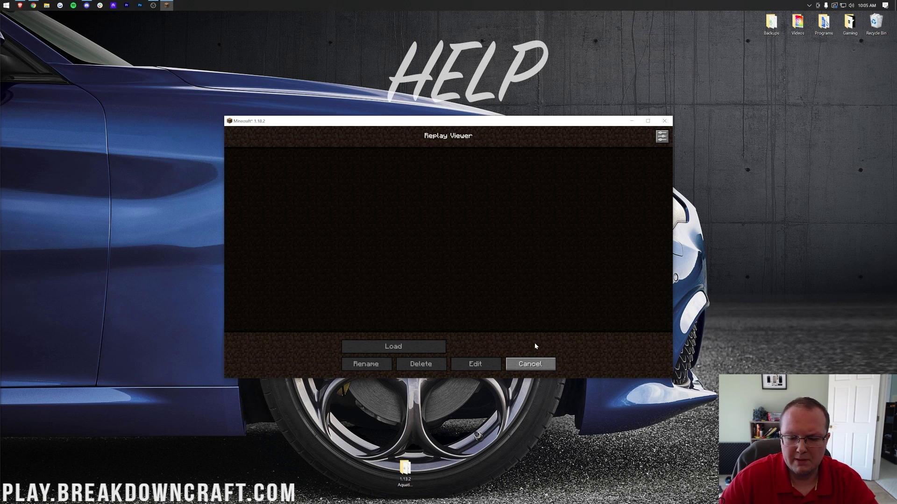
{"action": "left_click", "coordinate": [538, 364]}
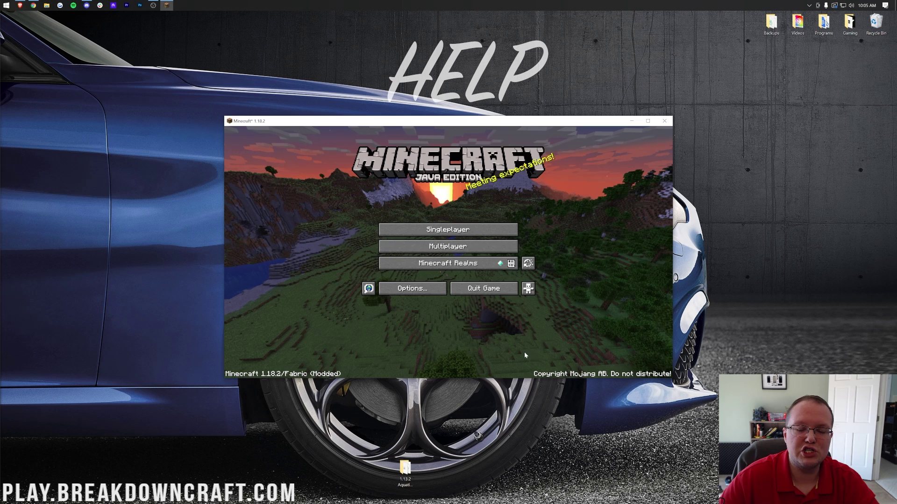
Join the Play.BreakdownCraft.com multiplayer server and, with the HUD hidden, teleport to its spawn using /spawn
{"action": "left_click", "coordinate": [459, 246]}
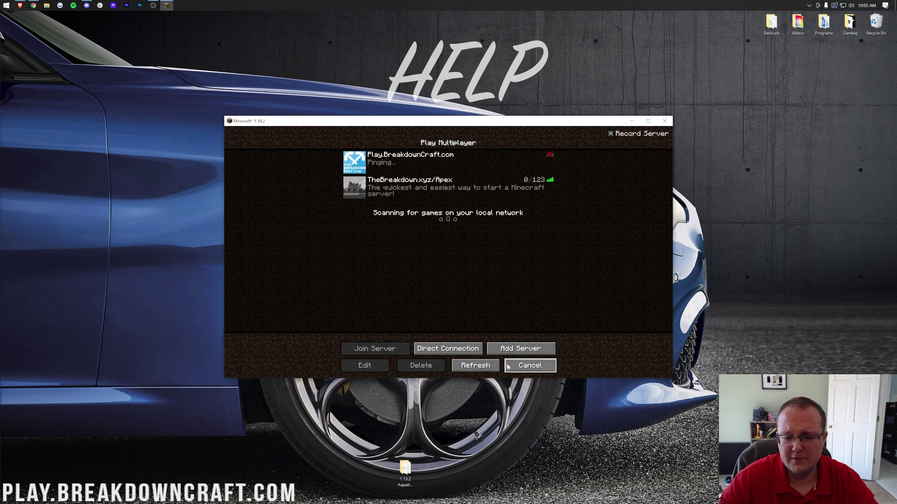
{"action": "left_click", "coordinate": [358, 163]}
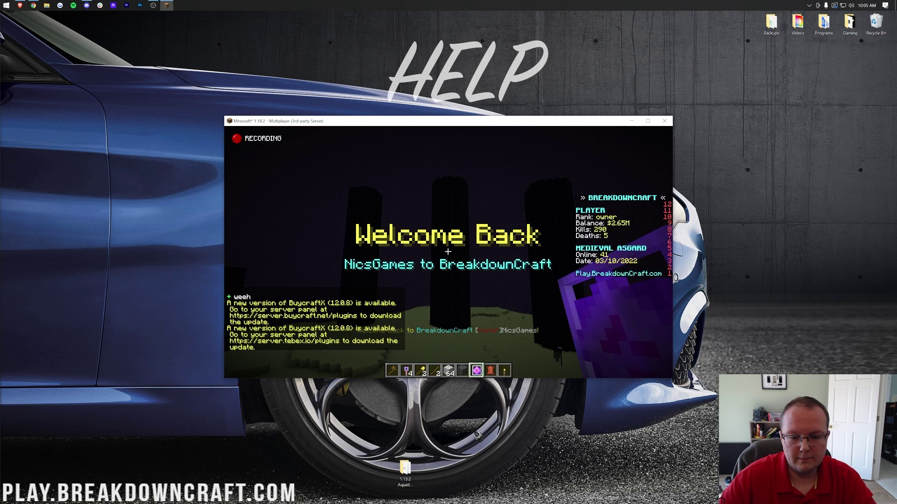
{"action": "key", "text": "F1"}
{"action": "type", "text": "/spawn"}
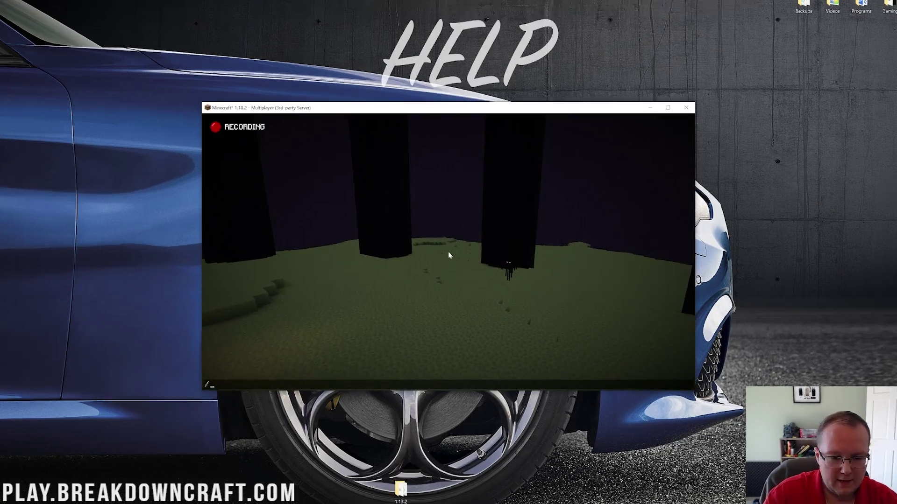
{"action": "key", "text": "Return"}
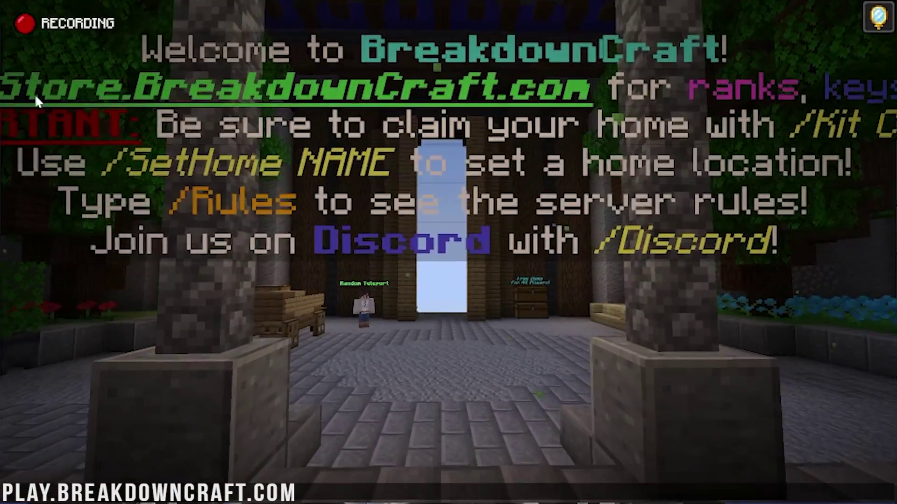
Check the recording controls in the game menu and record a walk down the spawn town's stairs and around the fountain
{"action": "key", "text": "Escape"}
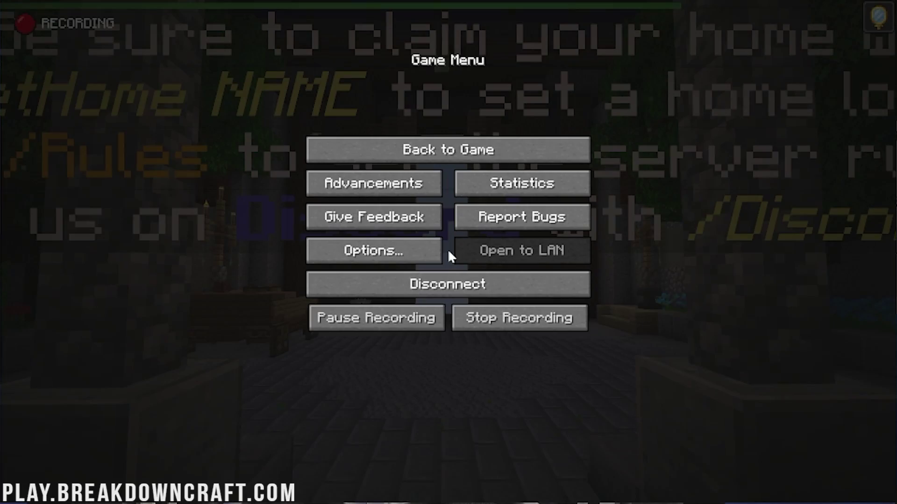
{"action": "key", "text": "Escape"}
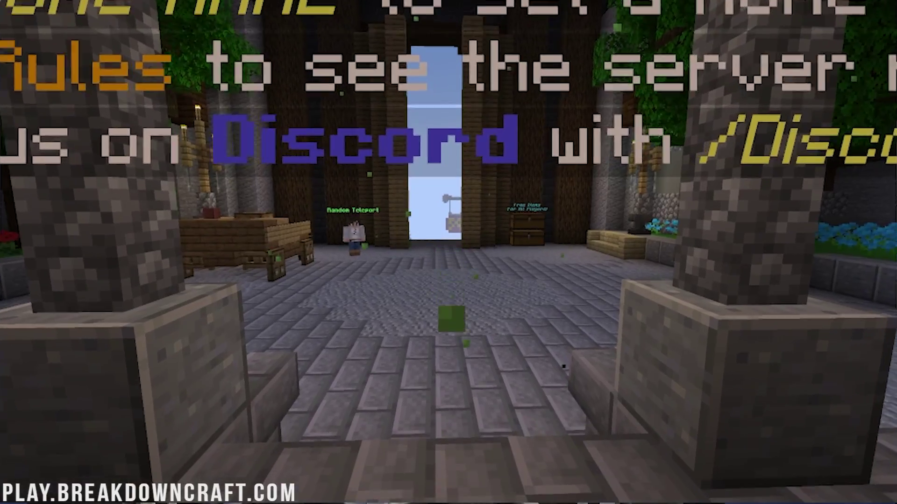
{"action": "key", "text": "w"}
{"action": "key", "text": "w"}
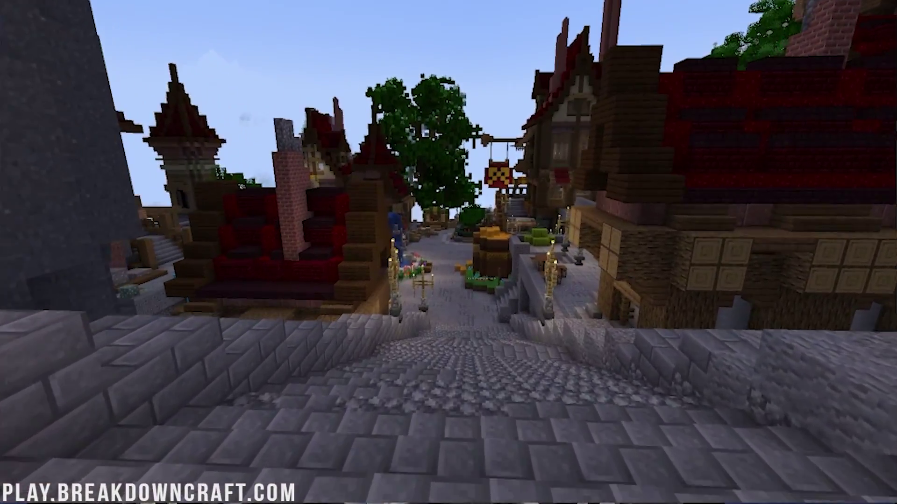
{"action": "key", "text": "w"}
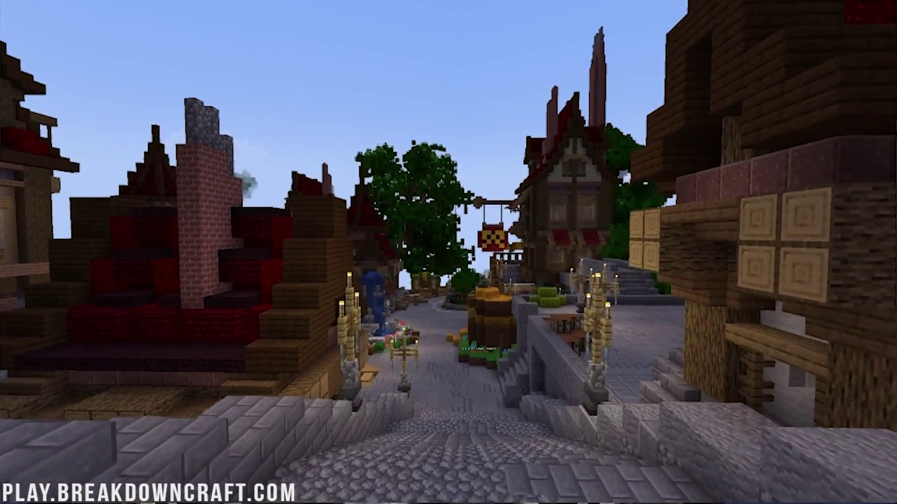
{"action": "key", "text": "w"}
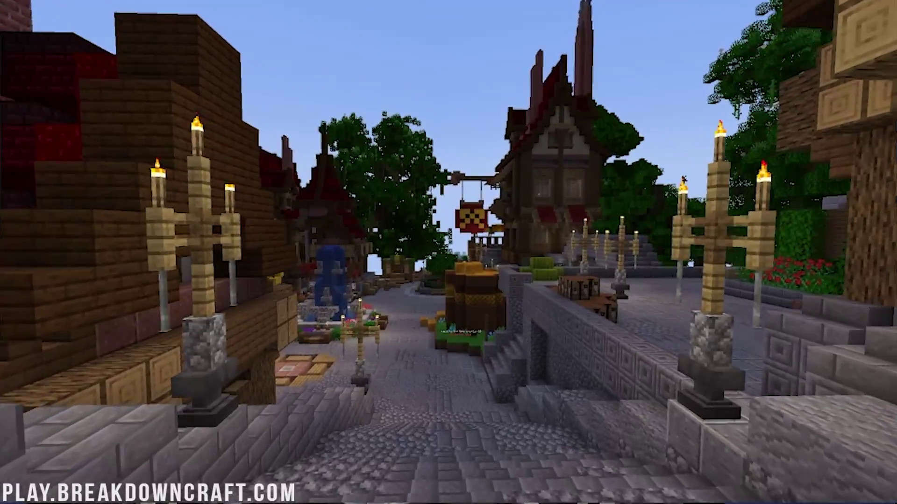
{"action": "key", "text": "w"}
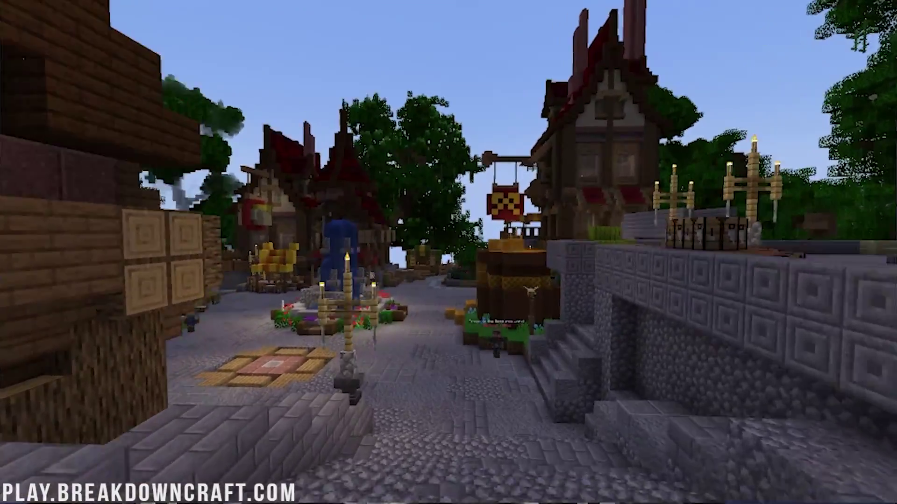
{"action": "key", "text": "w"}
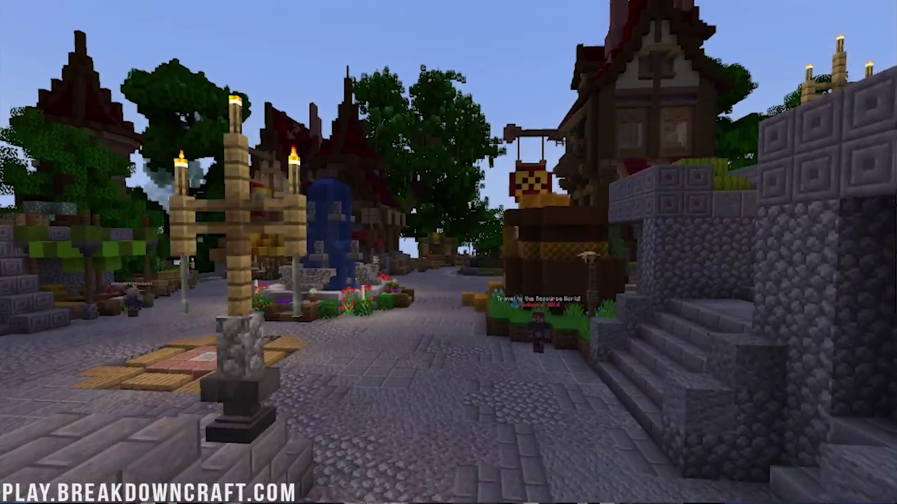
{"action": "key", "text": "w"}
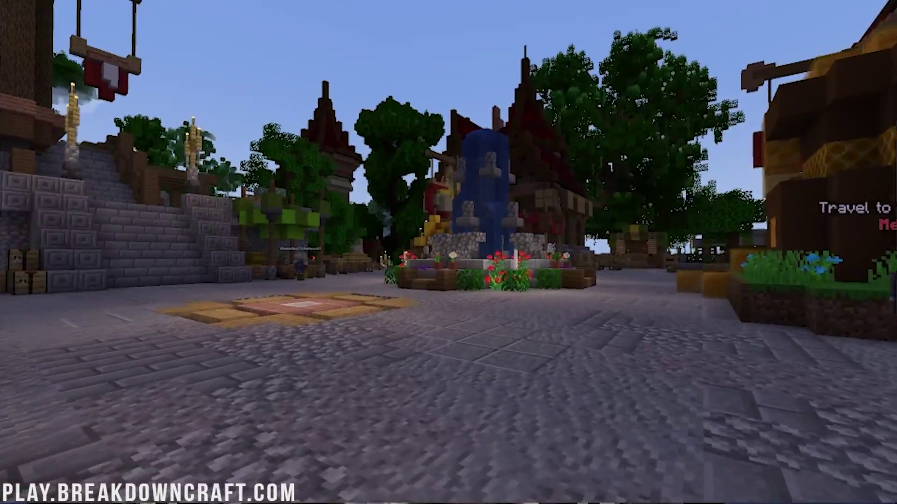
{"action": "key", "text": "w"}
{"action": "key", "text": "w"}
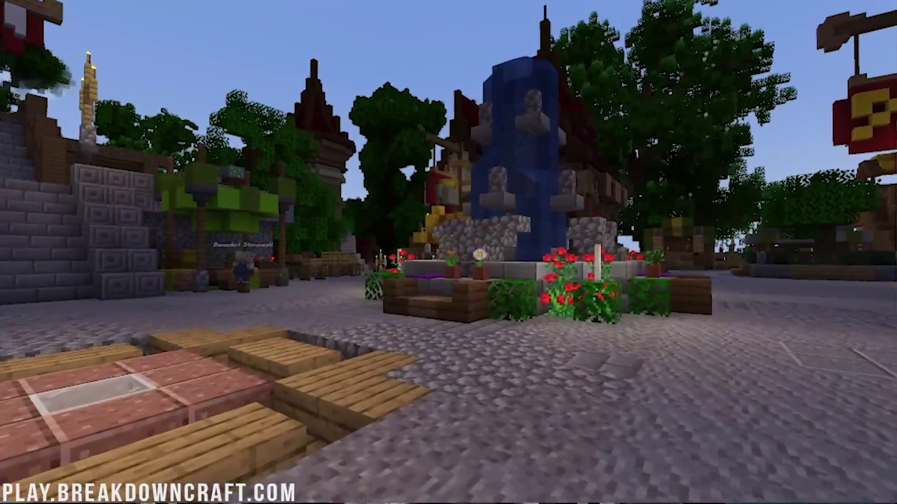
{"action": "key", "text": "w"}
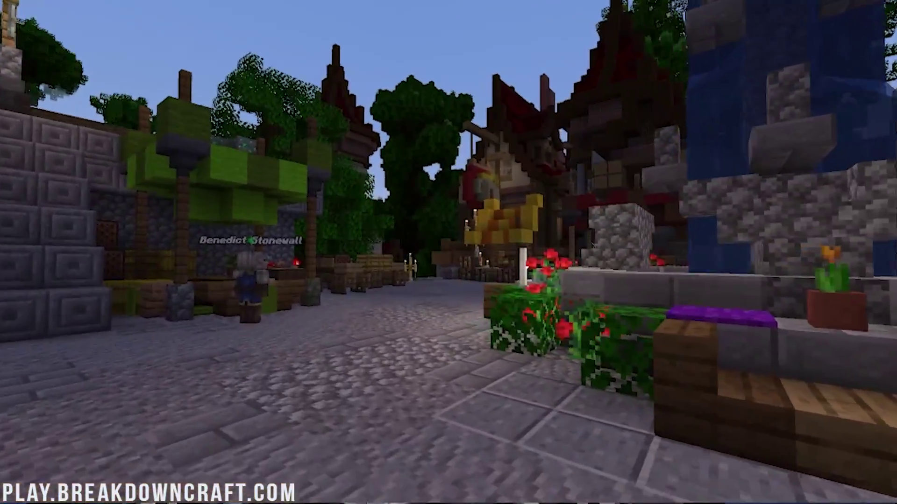
{"action": "key", "text": "w"}
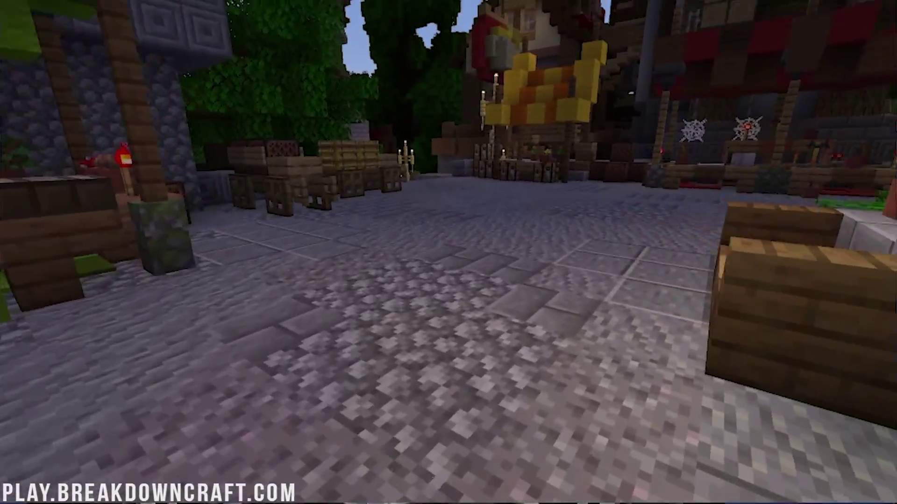
{"action": "key", "text": "w"}
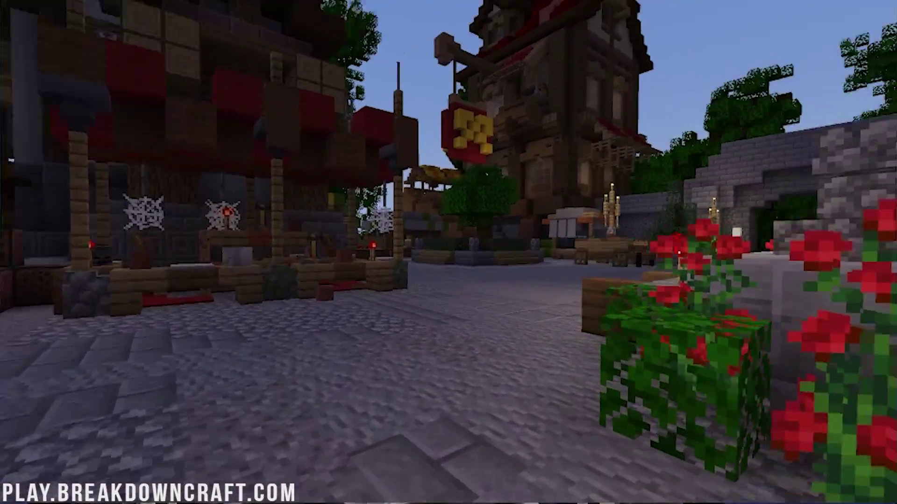
{"action": "key", "text": "w"}
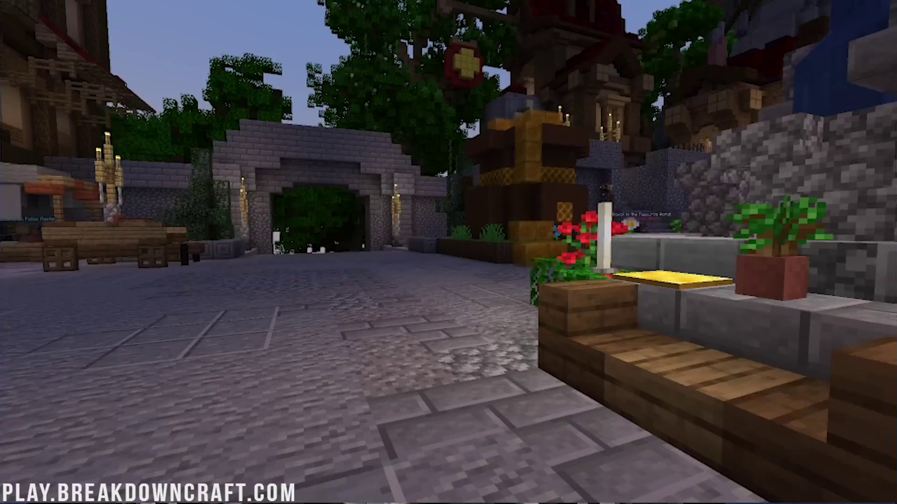
{"action": "key", "text": "w"}
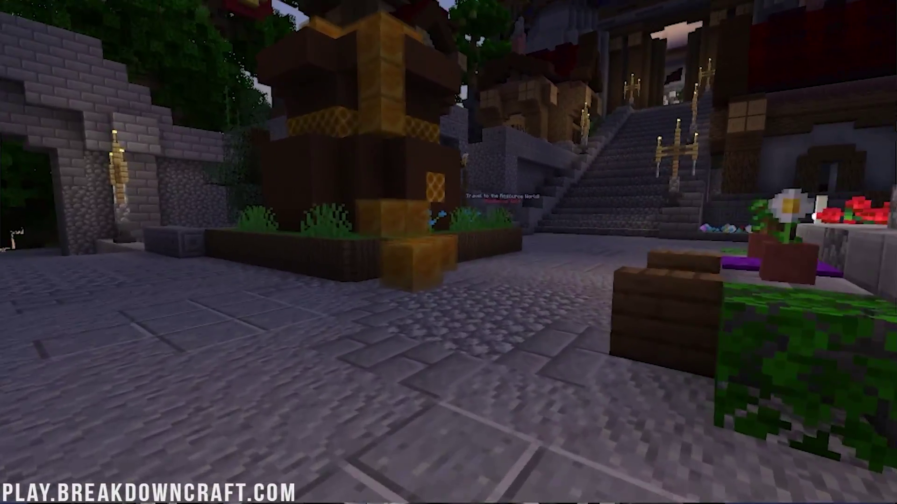
{"action": "key", "text": "w"}
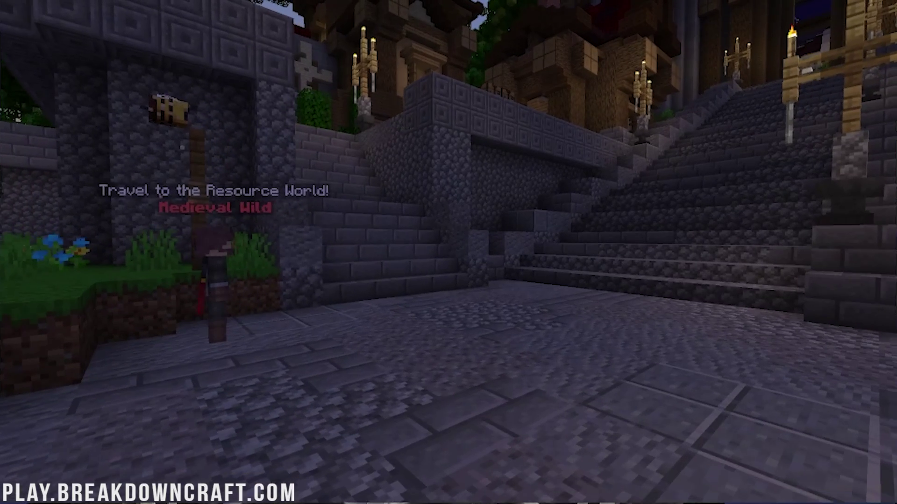
Disconnect from the server and save the replay file under its suggested name, returning to the title screen
{"action": "key", "text": "Escape"}
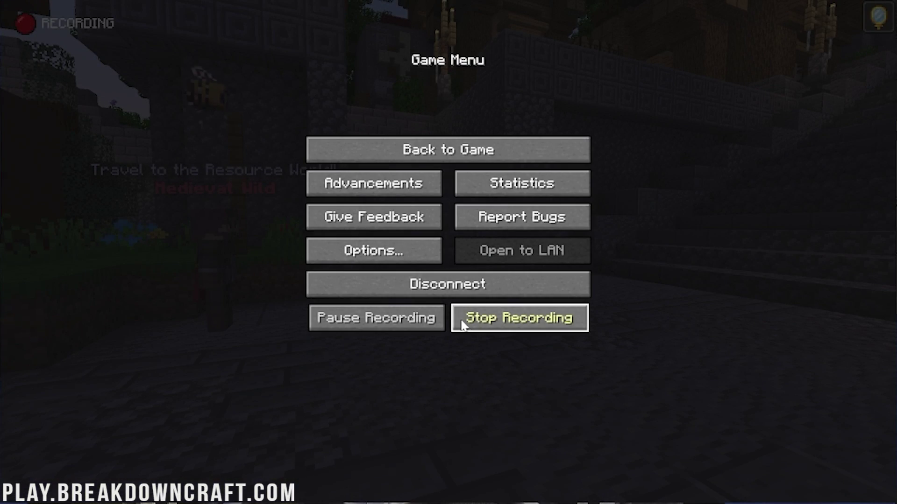
{"action": "left_click", "coordinate": [471, 295]}
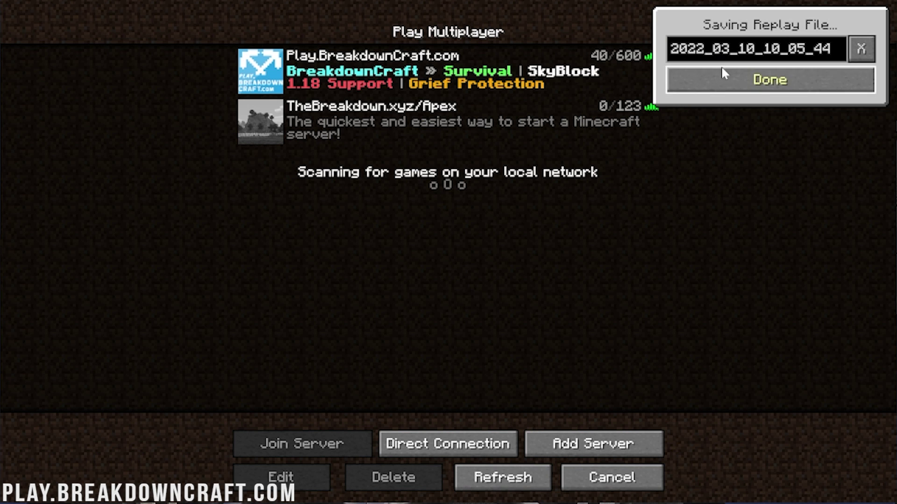
{"action": "left_click", "coordinate": [765, 84]}
{"action": "left_click", "coordinate": [597, 477]}
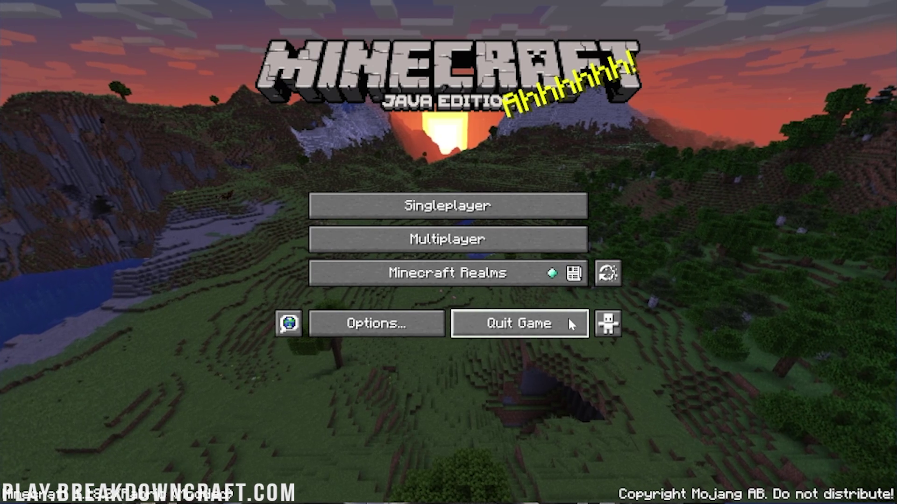
Open the Replay Viewer and select the recorded replay
{"action": "left_click", "coordinate": [608, 273]}
{"action": "left_click", "coordinate": [464, 88]}
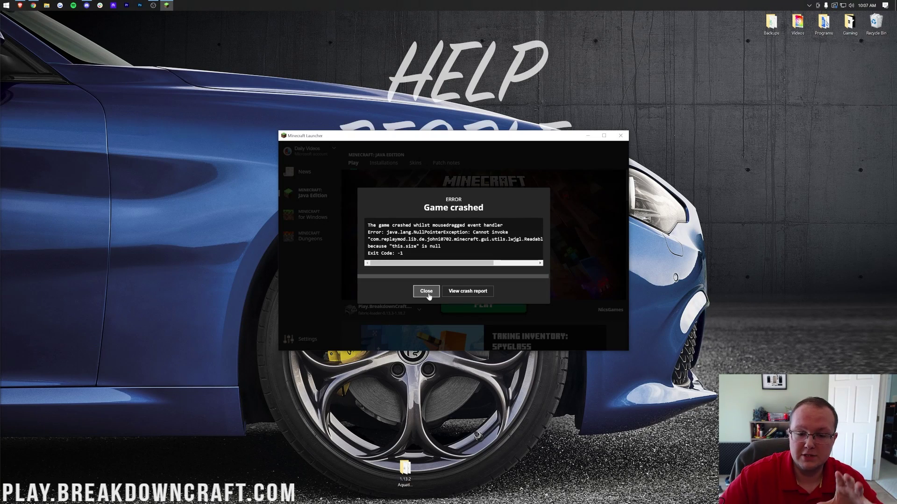
Dismiss the game crash error and close the Minecraft Launcher
{"action": "left_click", "coordinate": [427, 292]}
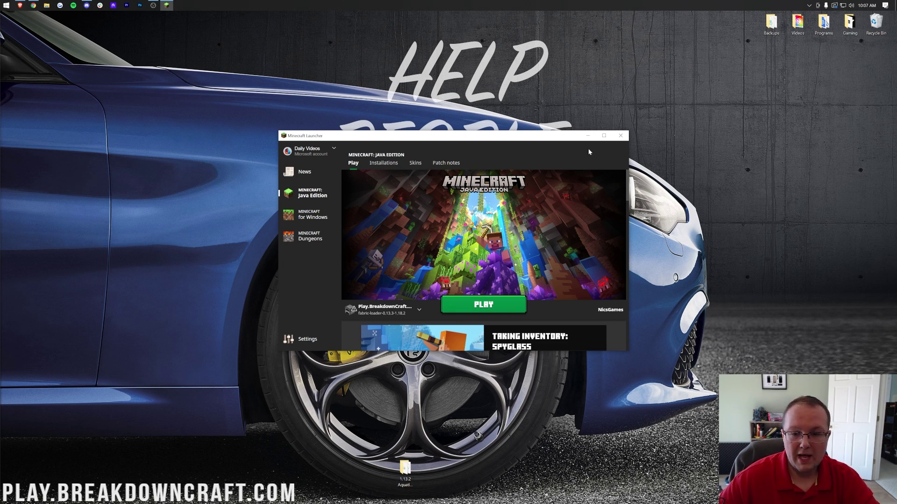
{"action": "left_click", "coordinate": [618, 140]}
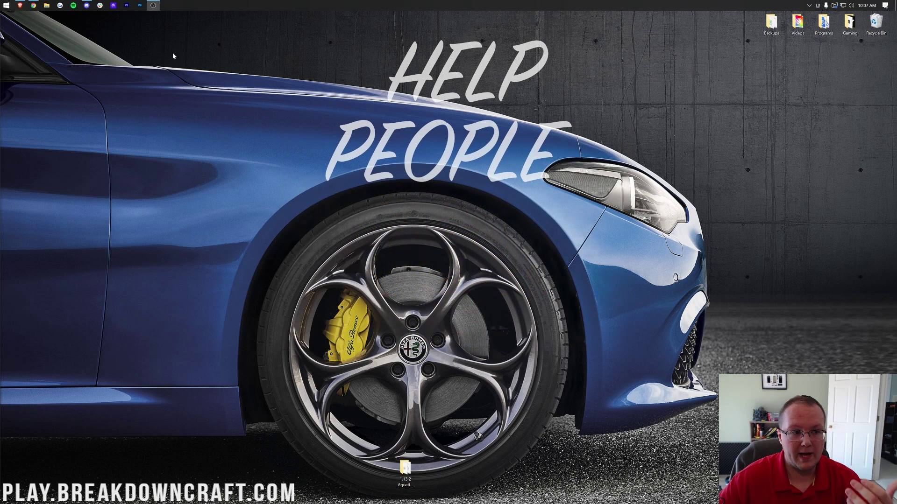
Switch to Chrome and download the Windows FFmpeg release essentials zip from the Installing FFmpeg section of the Replay Mod documentation
{"action": "left_click", "coordinate": [34, 5]}
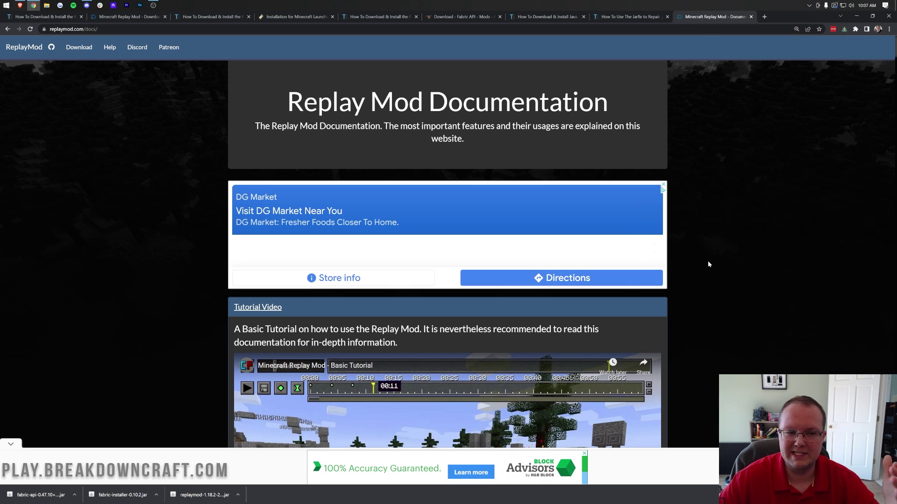
{"action": "scroll", "coordinate": [707, 261], "scroll_direction": "down", "scroll_amount": 10}
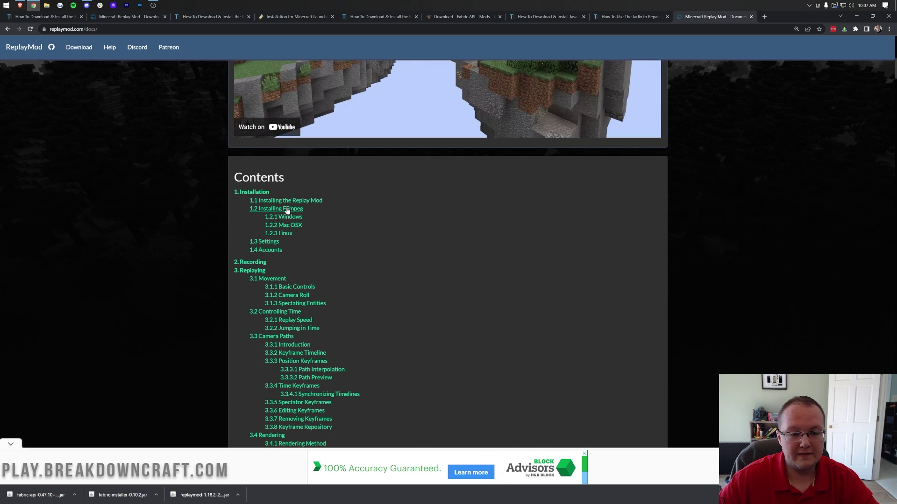
{"action": "left_click", "coordinate": [287, 210]}
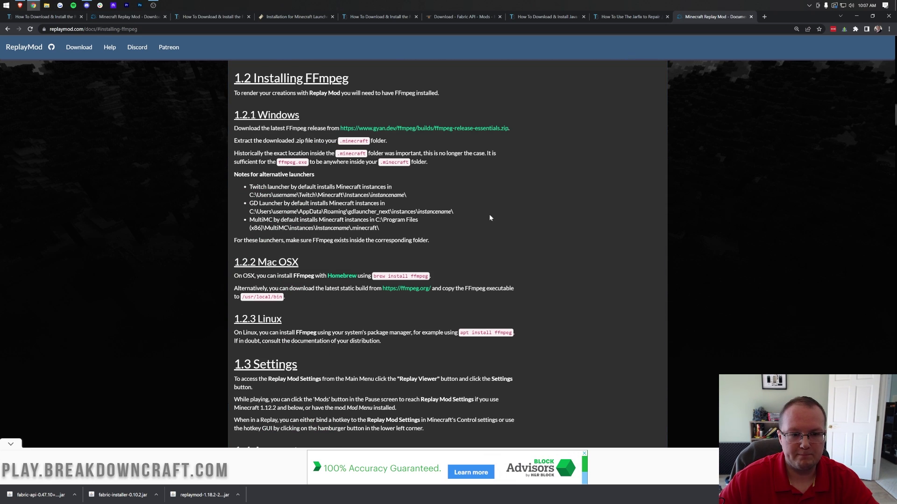
{"action": "left_click_drag", "start_coordinate": [324, 124], "coordinate": [234, 111]}
{"action": "left_click", "coordinate": [327, 125]}
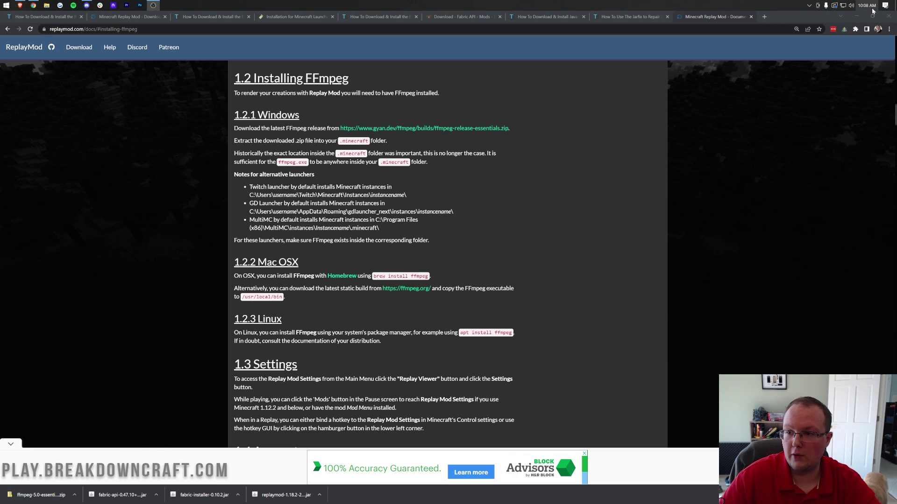
{"action": "left_click", "coordinate": [859, 16]}
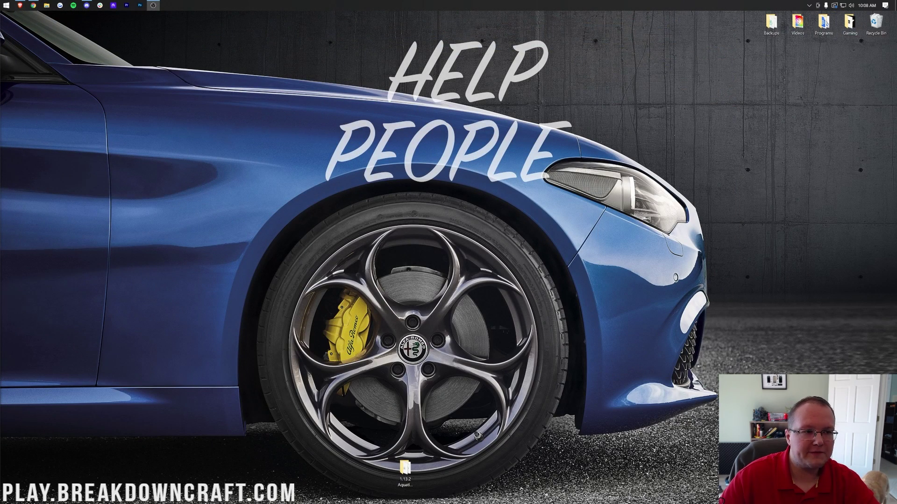
Move the ffmpeg-5.0-essentials_build.zip file from the Downloads folder onto the desktop and close the folder window
{"action": "left_click", "coordinate": [6, 6]}
{"action": "type", "text": "dow"}
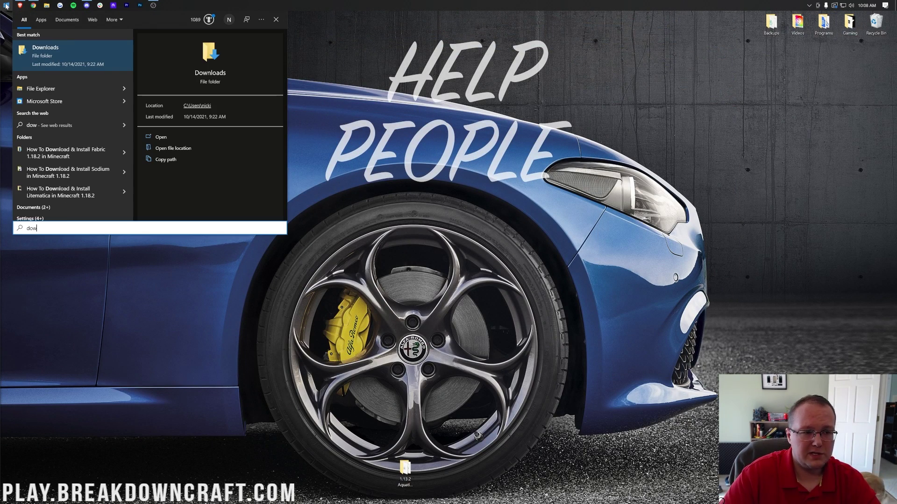
{"action": "left_click", "coordinate": [63, 50]}
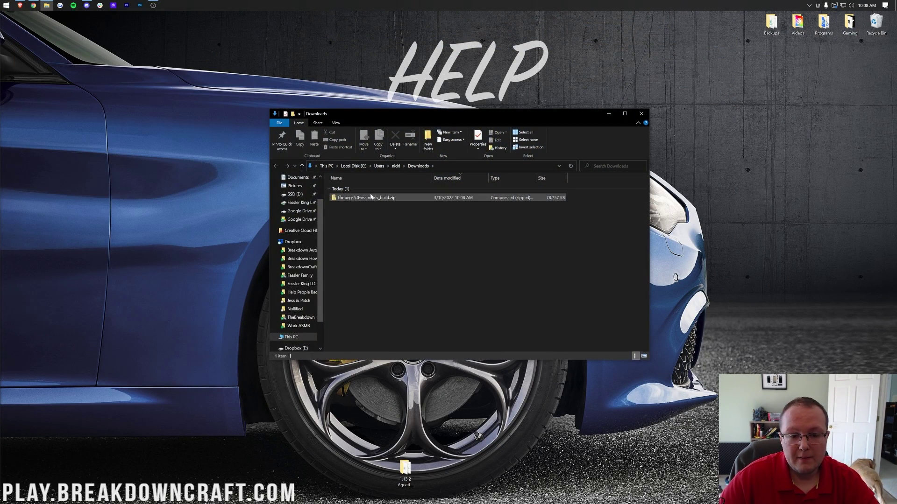
{"action": "left_click_drag", "start_coordinate": [355, 197], "coordinate": [327, 63]}
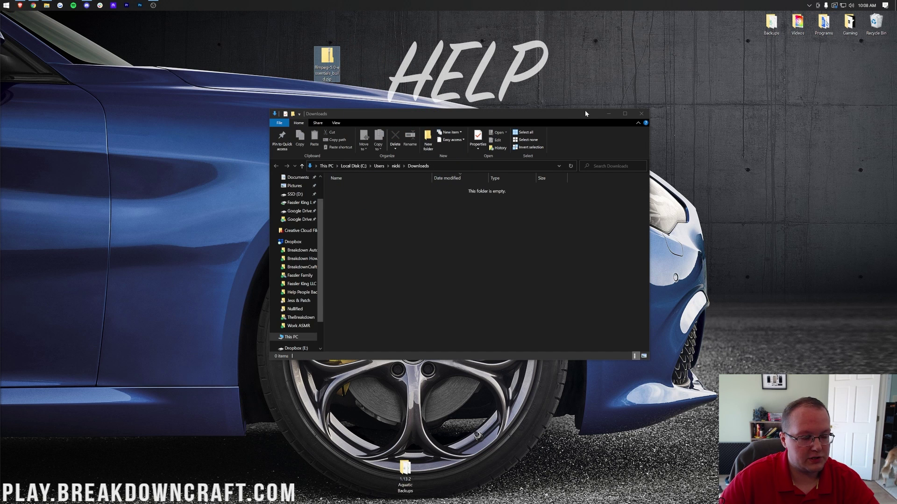
{"action": "left_click", "coordinate": [641, 113]}
{"action": "left_click_drag", "start_coordinate": [327, 60], "coordinate": [353, 93]}
Start the Minecraft Launcher and open the game folder of the fabric-loader-1.18.2 installation
{"action": "left_click", "coordinate": [6, 5]}
{"action": "left_click", "coordinate": [118, 85]}
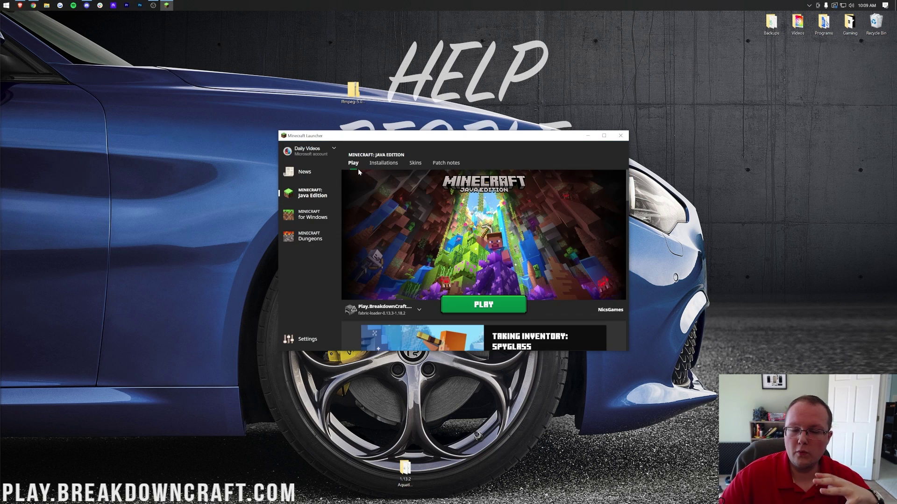
{"action": "left_click", "coordinate": [377, 165]}
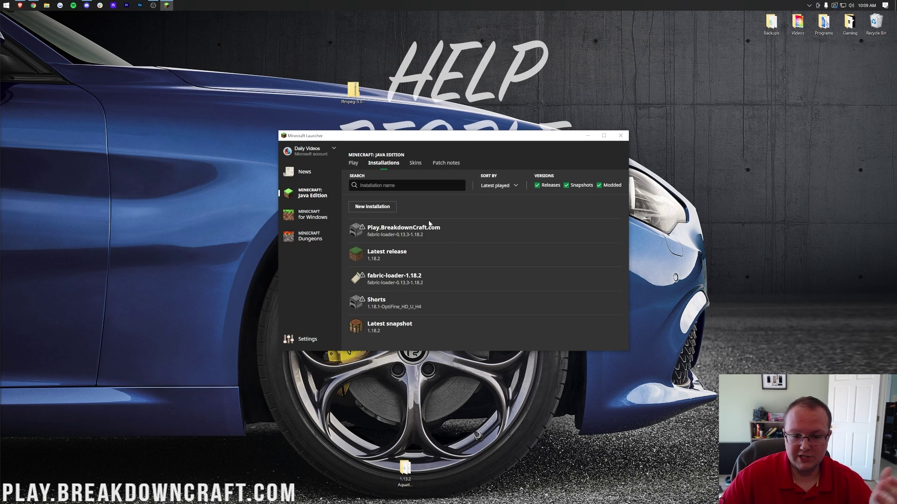
{"action": "mouse_move", "coordinate": [588, 280]}
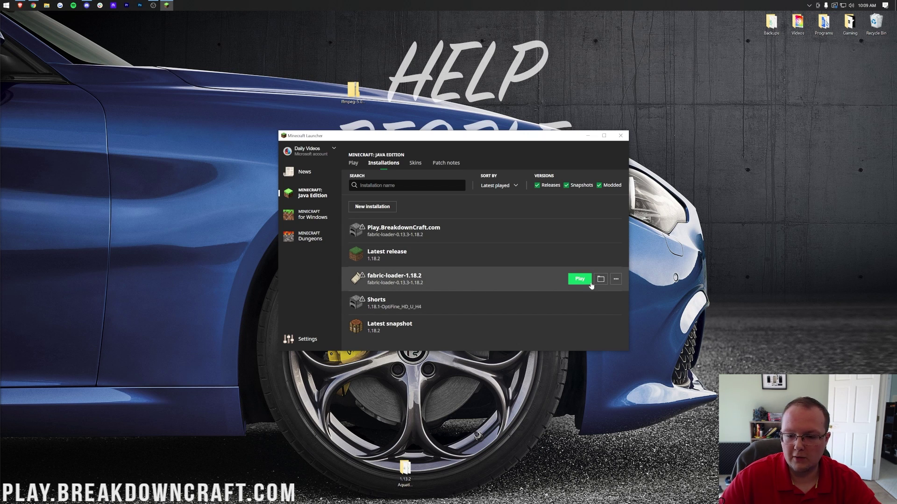
{"action": "left_click", "coordinate": [599, 280]}
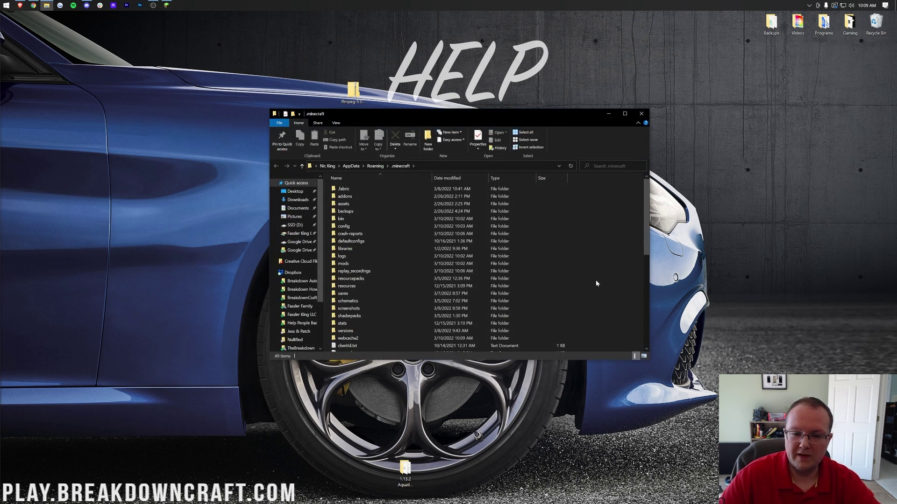
Move the FFmpeg zip from the desktop into the .minecraft folder and locate it in the file list
{"action": "left_click", "coordinate": [347, 96]}
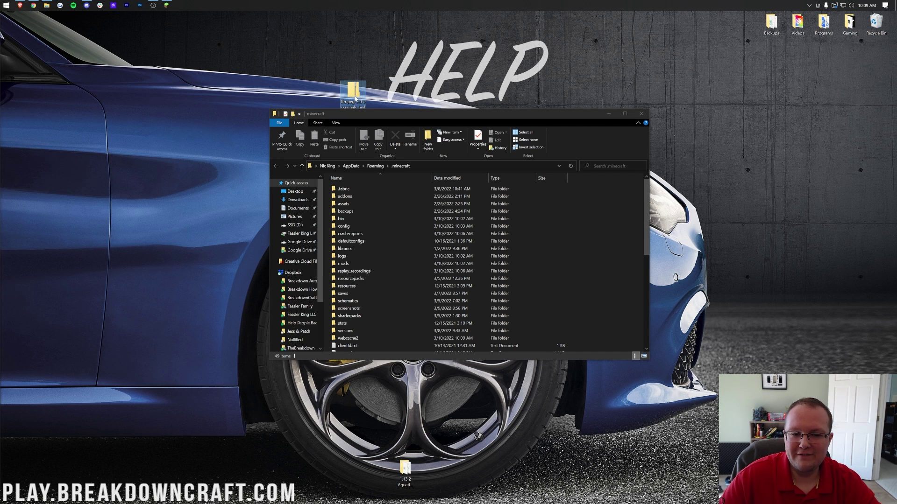
{"action": "left_click_drag", "start_coordinate": [345, 96], "coordinate": [580, 239]}
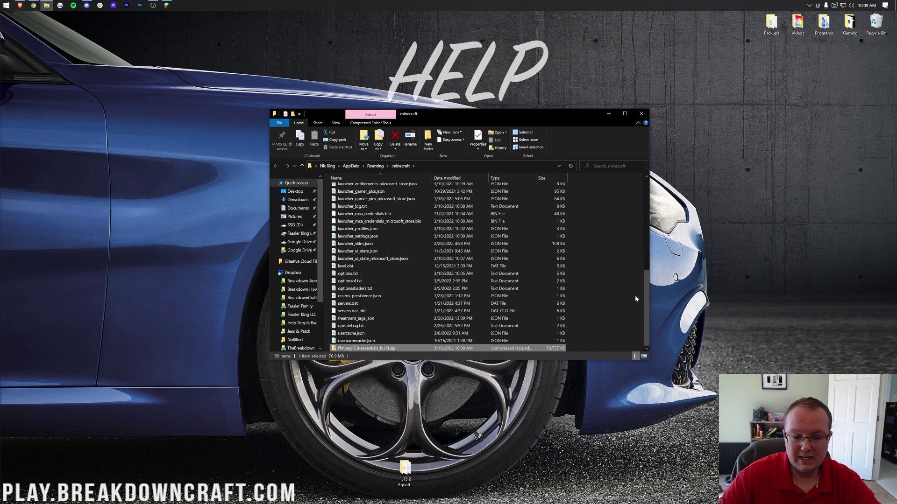
{"action": "left_click", "coordinate": [614, 288]}
{"action": "scroll", "coordinate": [416, 206], "scroll_direction": "up", "scroll_amount": 10}
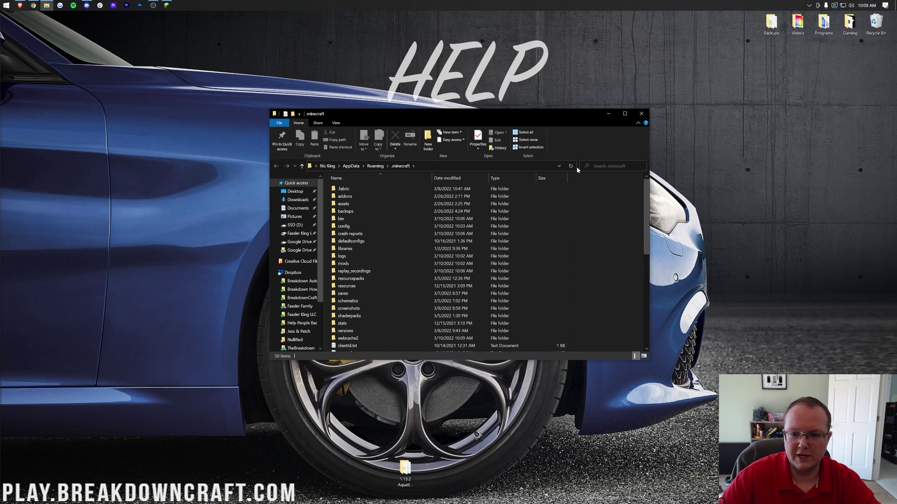
{"action": "scroll", "coordinate": [419, 221], "scroll_direction": "down", "scroll_amount": 4}
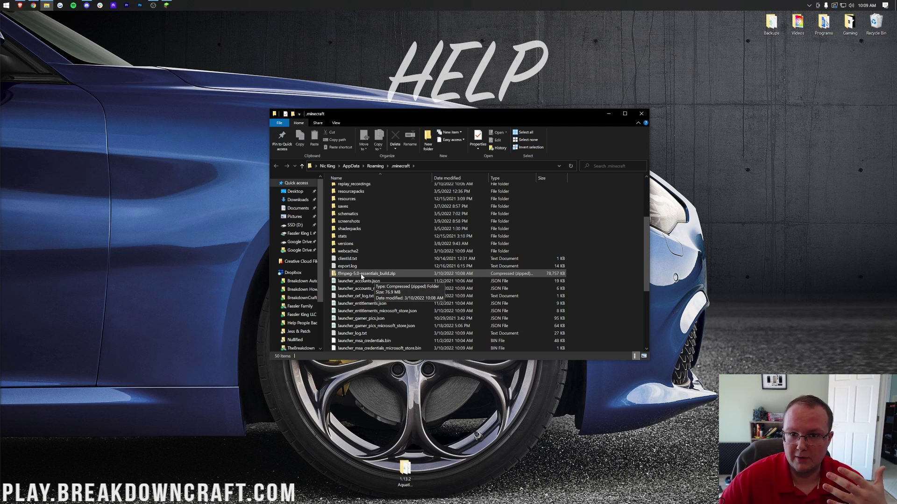
Extract the FFmpeg zip inside the .minecraft folder using the suggested destination
{"action": "right_click", "coordinate": [344, 275]}
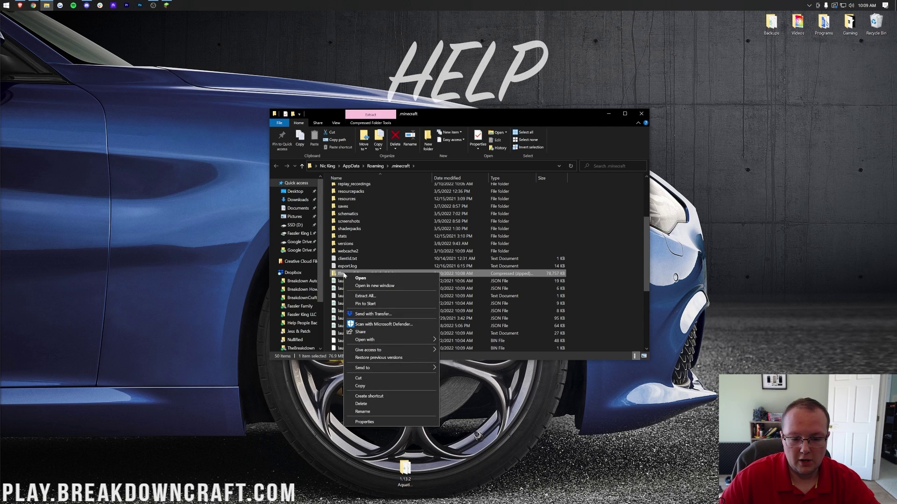
{"action": "left_click", "coordinate": [367, 296]}
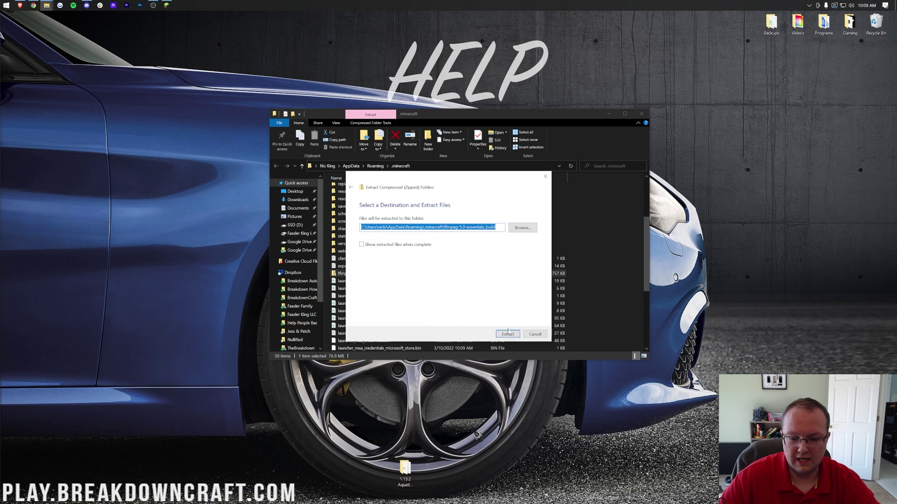
{"action": "left_click", "coordinate": [508, 334]}
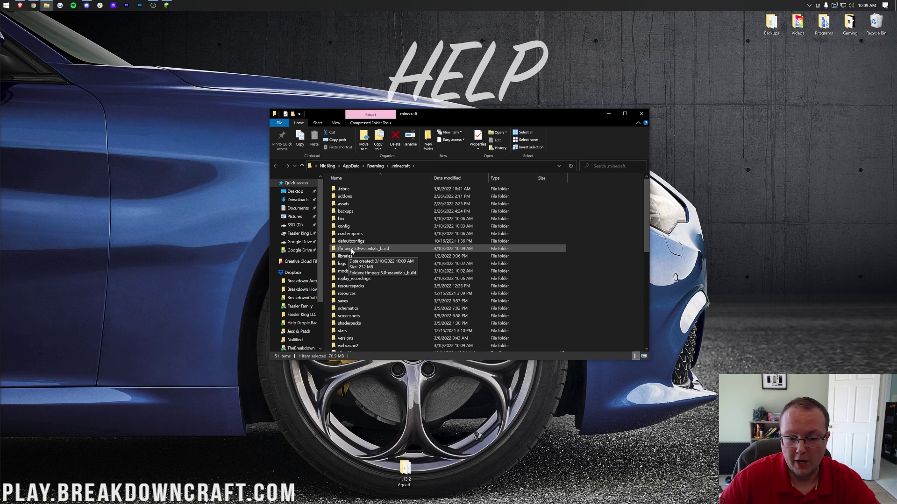
Inspect the contents of the extracted ffmpeg-5.0-essentials_build folder, then close the folder window
{"action": "double_click", "coordinate": [361, 249]}
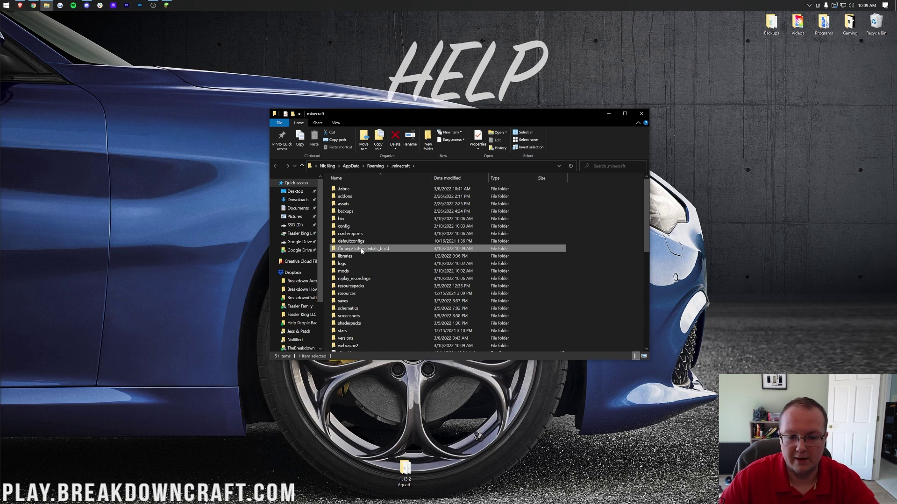
{"action": "left_click", "coordinate": [393, 189]}
{"action": "double_click", "coordinate": [393, 189]}
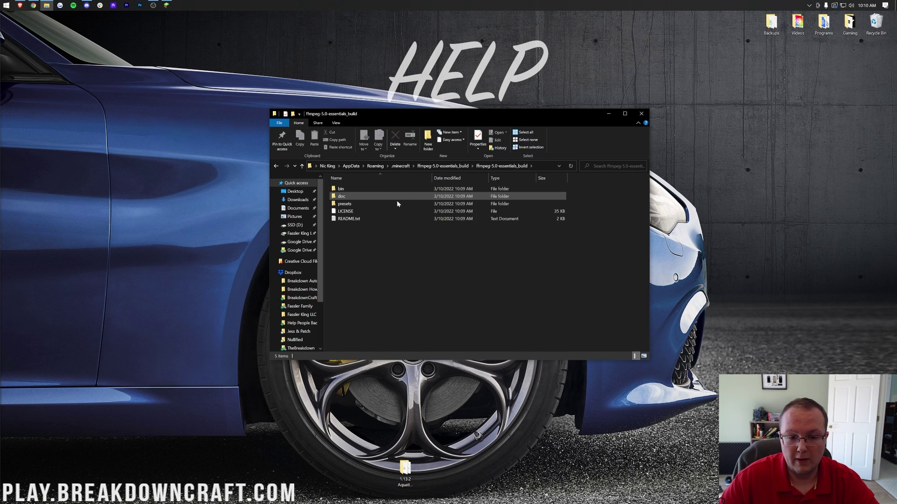
{"action": "key", "text": "alt+Left"}
{"action": "key", "text": "alt+Left"}
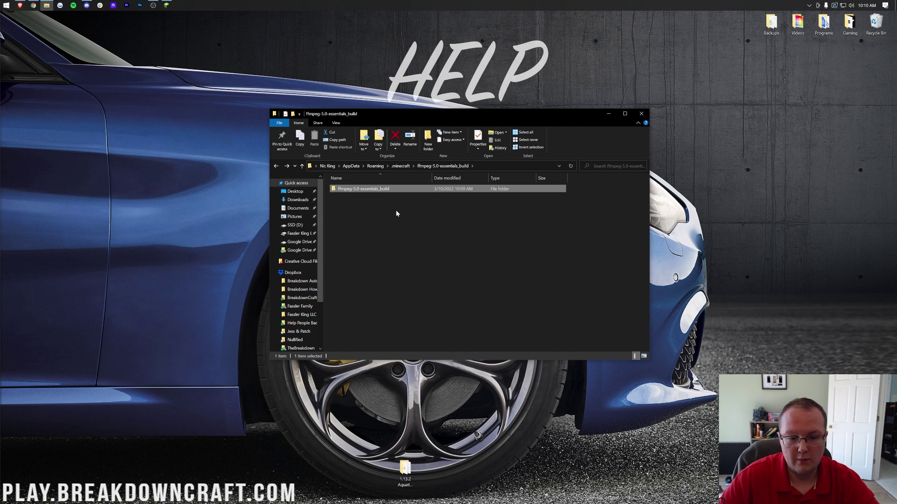
{"action": "left_click", "coordinate": [637, 117]}
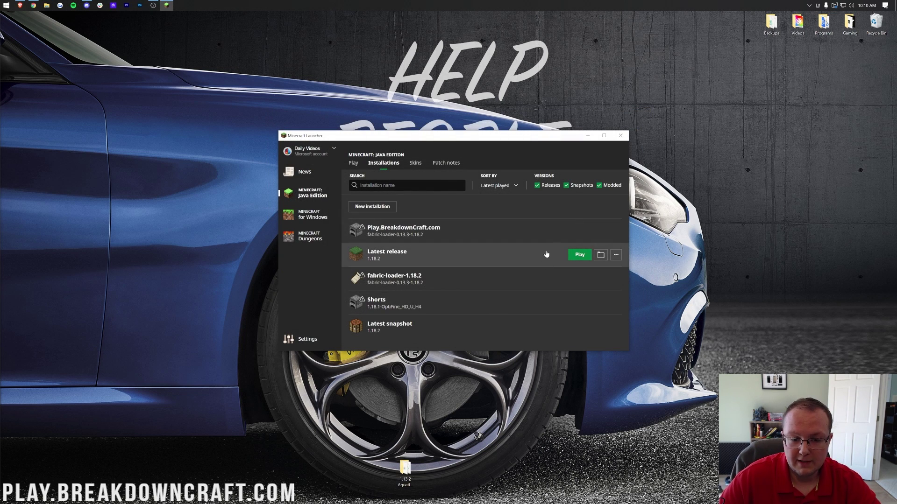
Launch the Play.BreakdownCraft.com installation, accepting the modded-installation warning
{"action": "left_click", "coordinate": [576, 229]}
{"action": "left_click", "coordinate": [514, 285]}
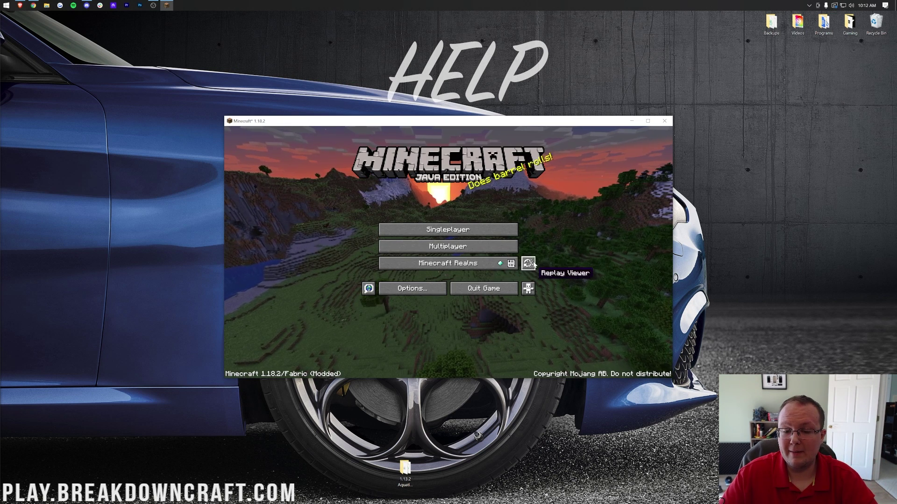
Load the recorded replay from the Replay Viewer and pause its playback
{"action": "left_click", "coordinate": [527, 260]}
{"action": "left_click", "coordinate": [426, 346]}
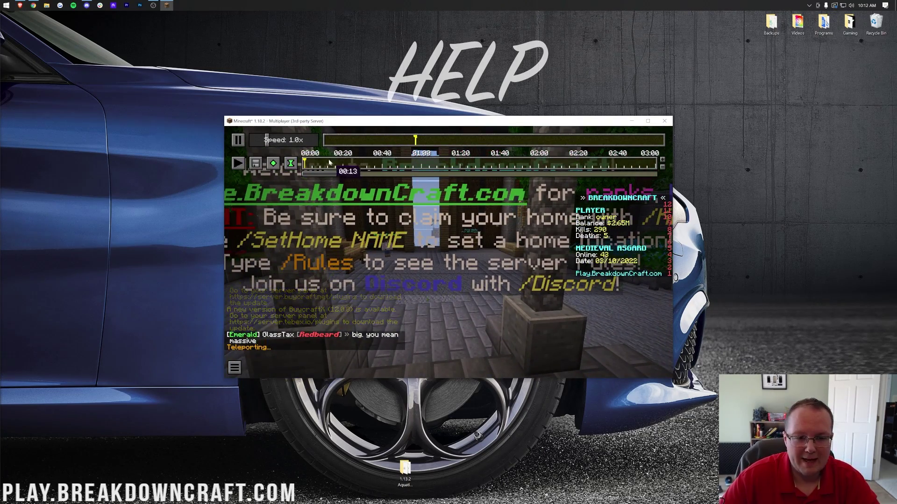
{"action": "left_click", "coordinate": [237, 140]}
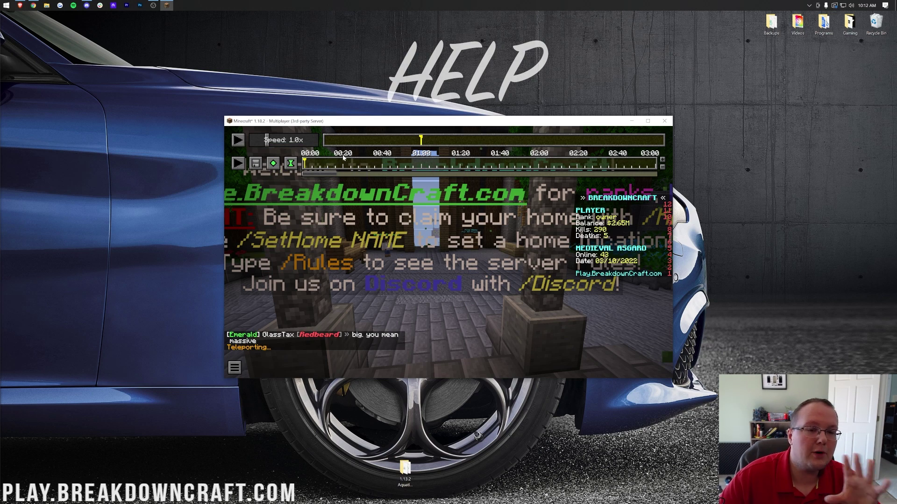
Browse the Replay Mod documentation in Chrome on replay controls and camera path keyframes, and return to the game
{"action": "left_click", "coordinate": [33, 6]}
{"action": "scroll", "coordinate": [481, 217], "scroll_direction": "up", "scroll_amount": 2}
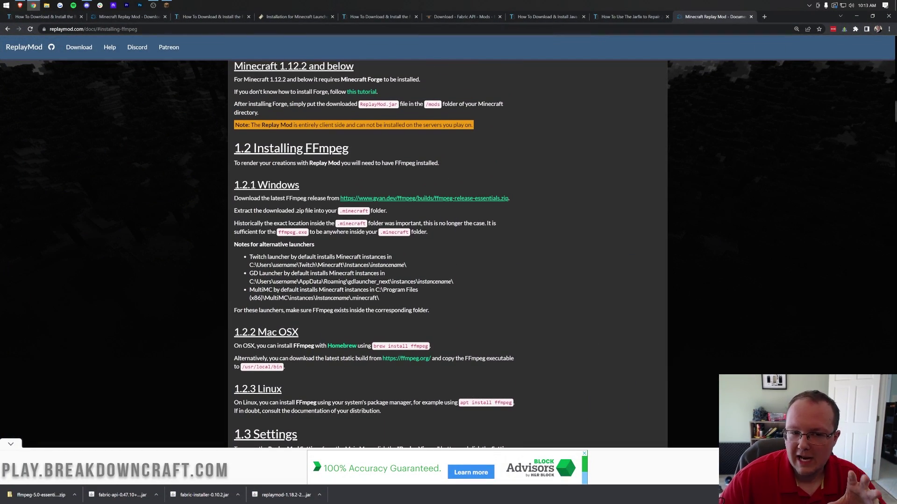
{"action": "scroll", "coordinate": [327, 129], "scroll_direction": "down", "scroll_amount": 20}
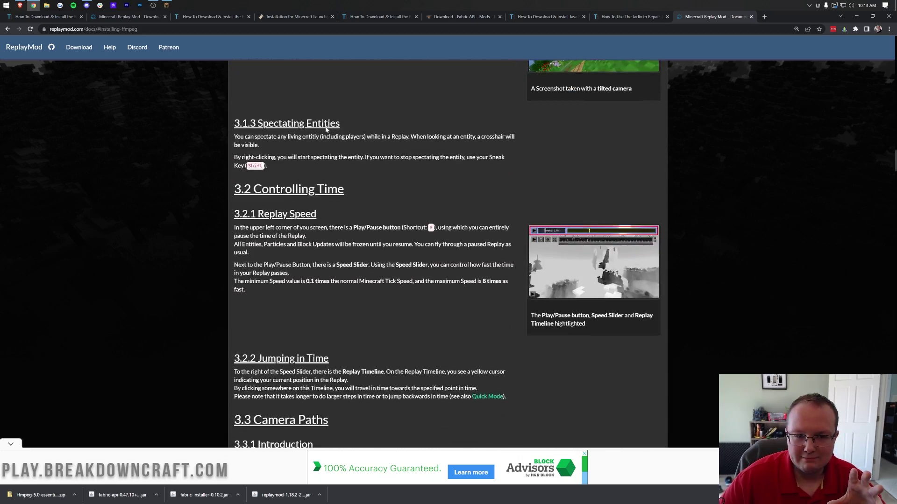
{"action": "scroll", "coordinate": [327, 130], "scroll_direction": "down", "scroll_amount": 15}
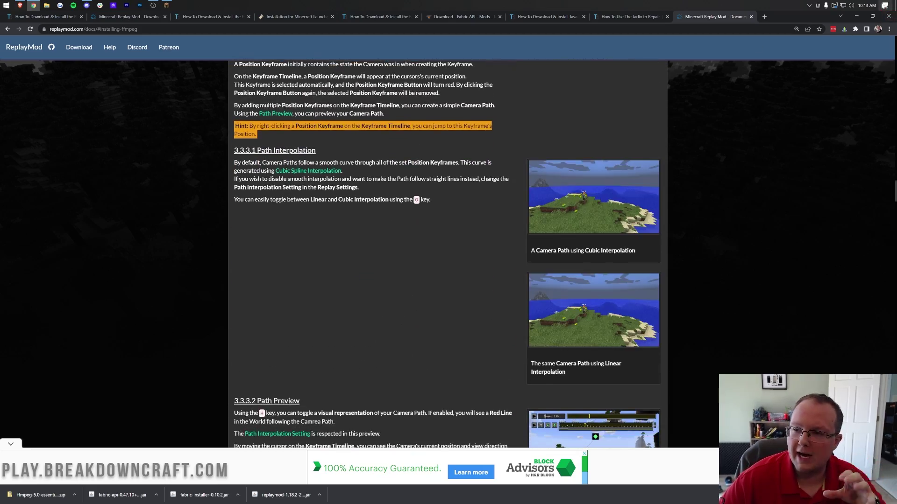
{"action": "left_click", "coordinate": [859, 16]}
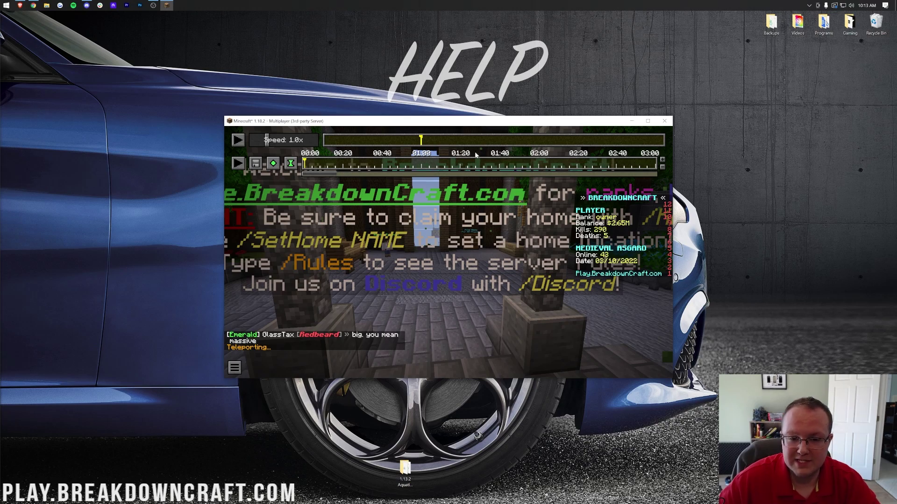
Add position keyframes at the start of the camera timeline and at about 00:12, flying the camera forward through the tall doorway between them
{"action": "left_click", "coordinate": [414, 140]}
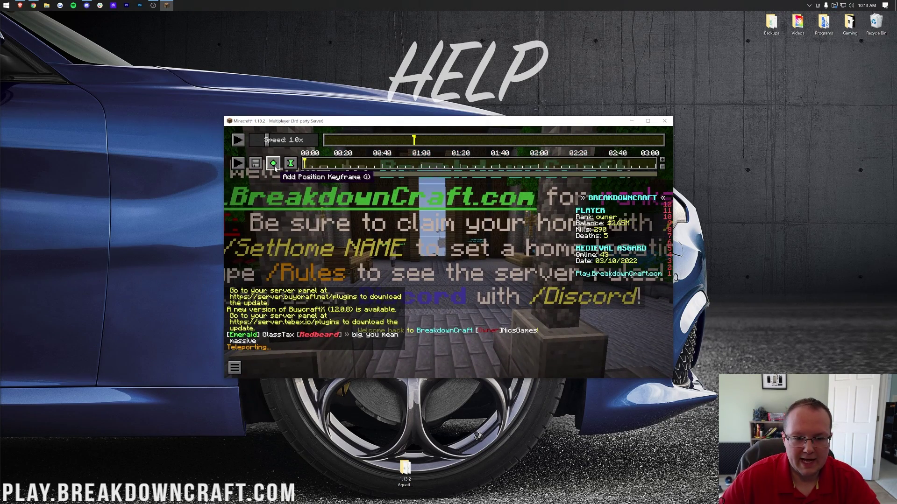
{"action": "left_click", "coordinate": [329, 163]}
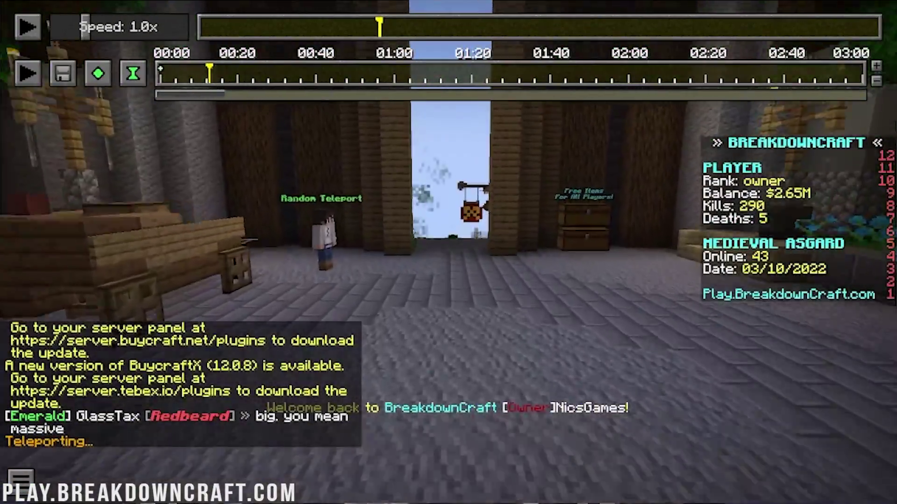
{"action": "key", "text": "w"}
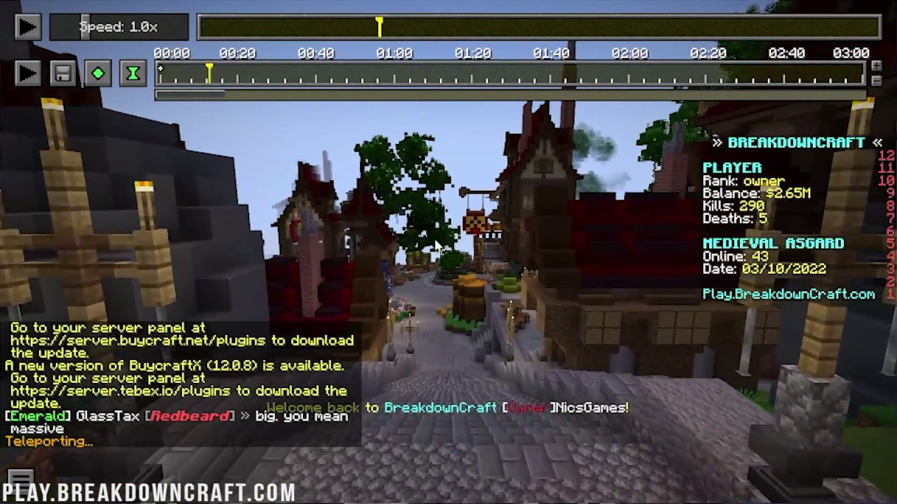
{"action": "left_click", "coordinate": [98, 74]}
Fly the camera down over the steps towards the plaza and add a position keyframe at about 00:24 on the camera timeline
{"action": "key", "text": "w"}
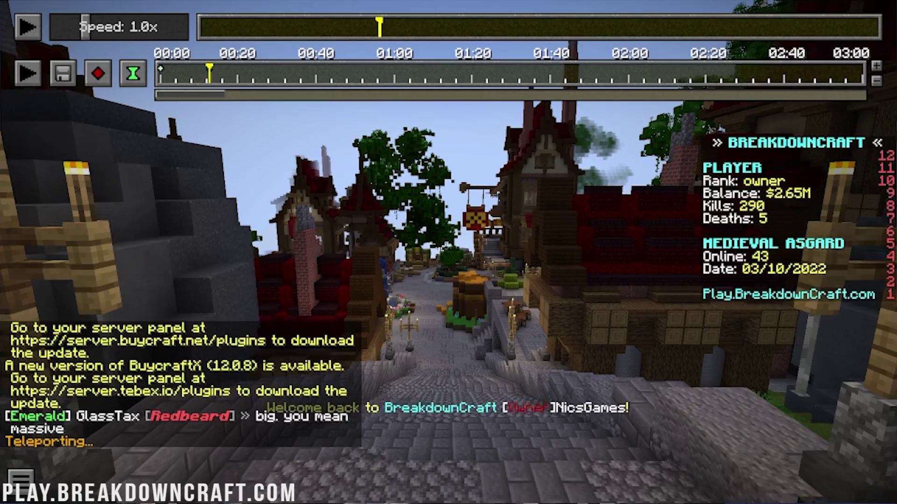
{"action": "key", "text": "w"}
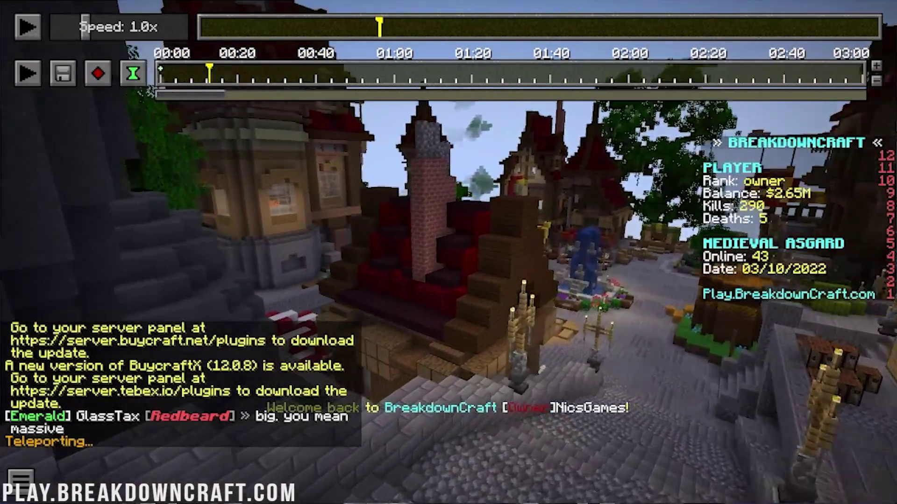
{"action": "key", "text": "w"}
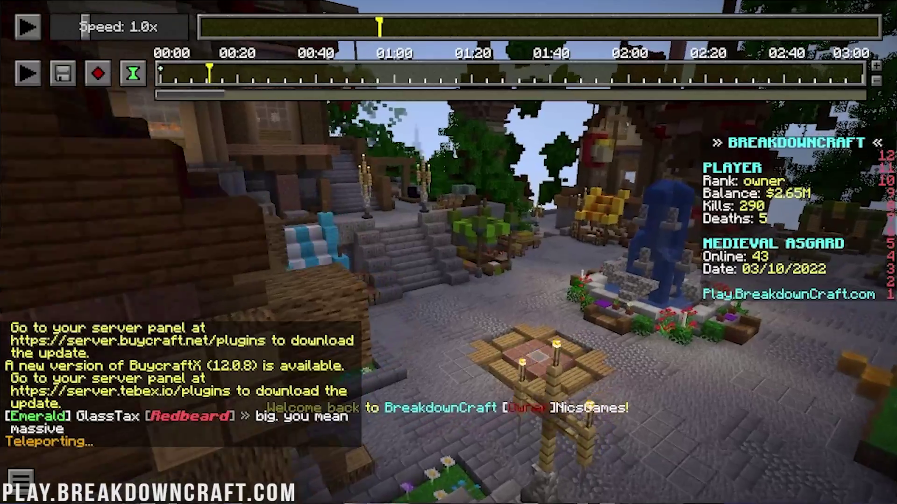
{"action": "key", "text": "w"}
{"action": "left_click", "coordinate": [243, 75]}
{"action": "left_click", "coordinate": [97, 73]}
Fly the camera up to the blue fountain and add a position keyframe at about 00:36 on the camera timeline
{"action": "key", "text": "w"}
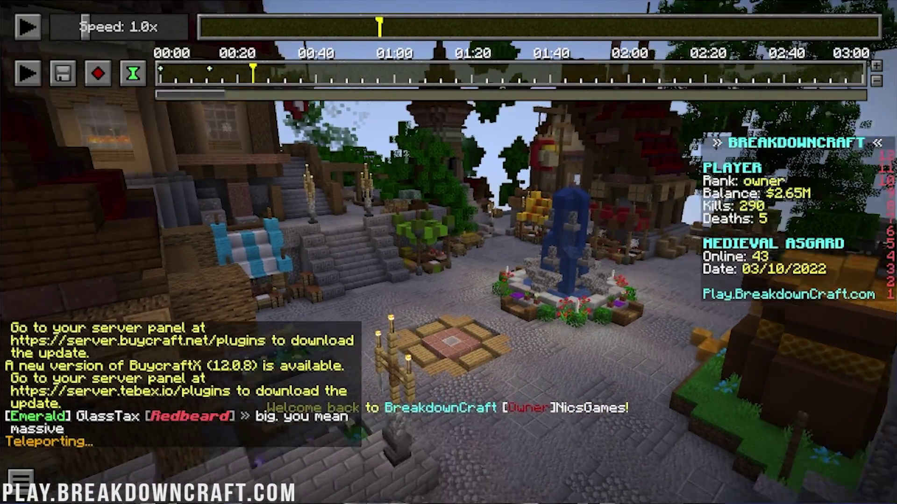
{"action": "key", "text": "w"}
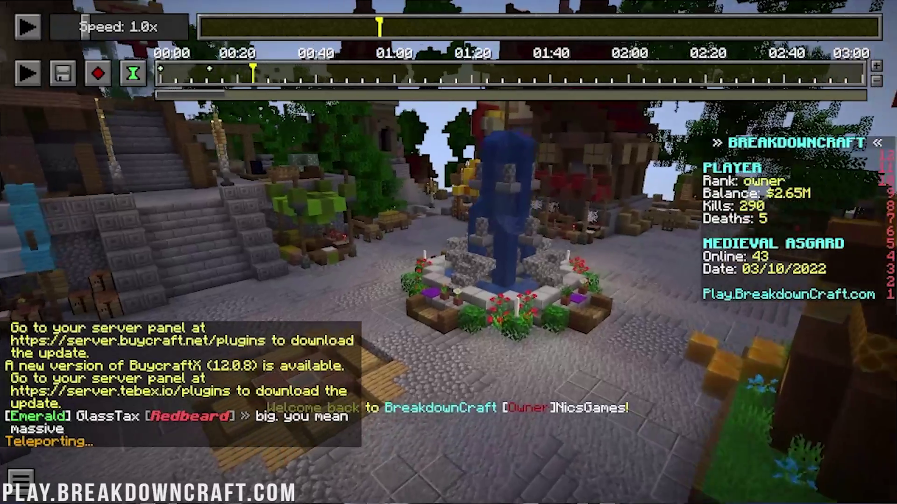
{"action": "key", "text": "w"}
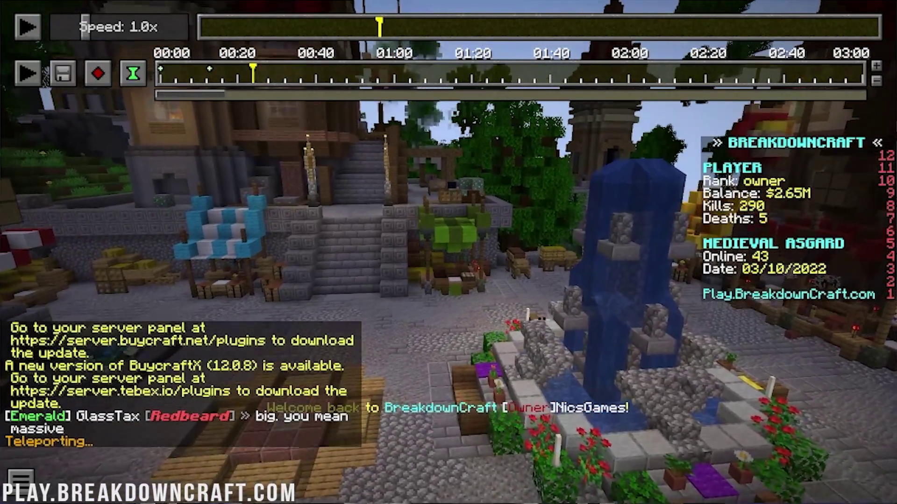
{"action": "left_click", "coordinate": [299, 73]}
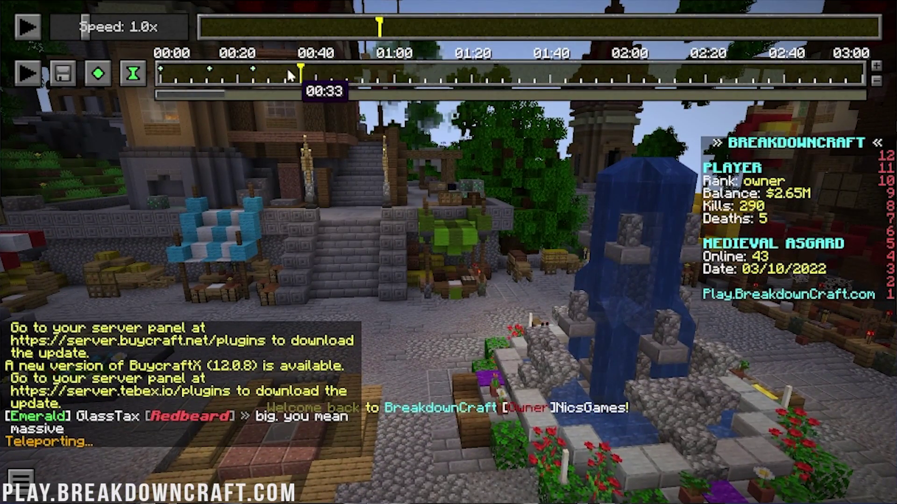
{"action": "left_click", "coordinate": [98, 73]}
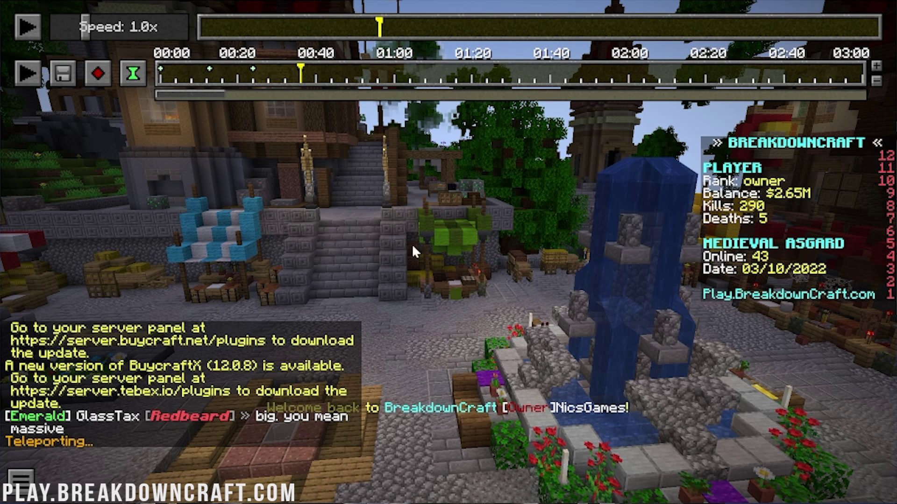
Try to render the camera path with only its position keyframes set
{"action": "left_click", "coordinate": [68, 80]}
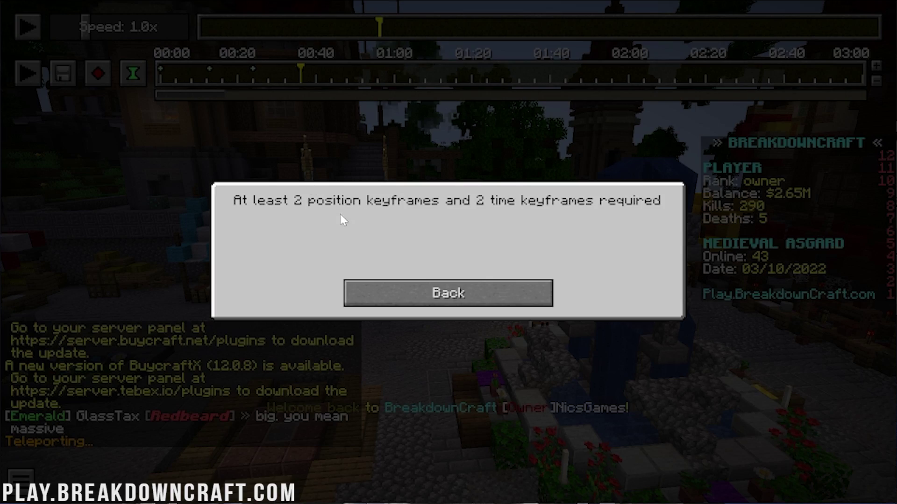
{"action": "left_click", "coordinate": [411, 303]}
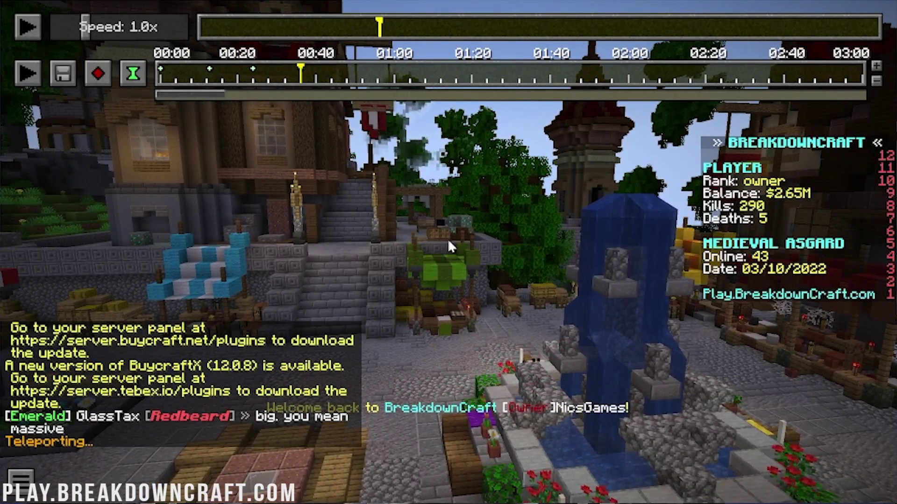
Add time keyframes at about 00:36 and 00:46 on the camera timeline, moving the replay to about 00:22 for the second one
{"action": "left_click", "coordinate": [390, 26]}
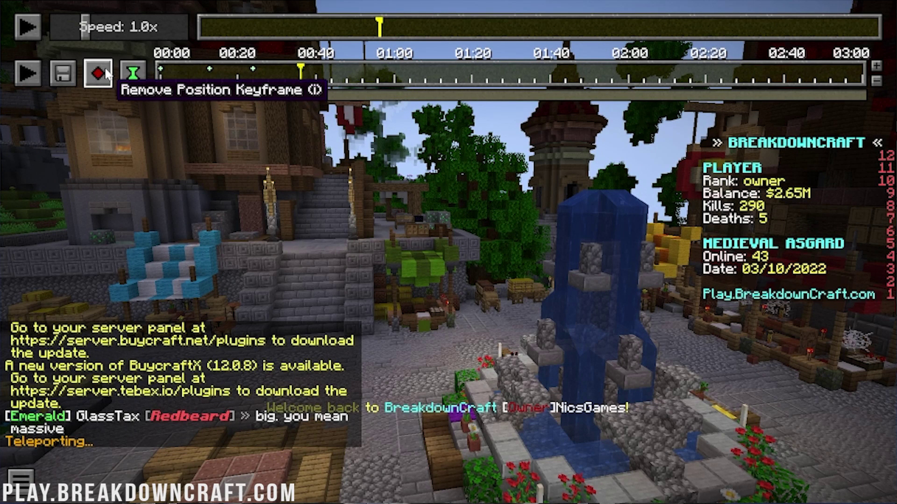
{"action": "left_click", "coordinate": [127, 75]}
{"action": "left_click", "coordinate": [520, 26]}
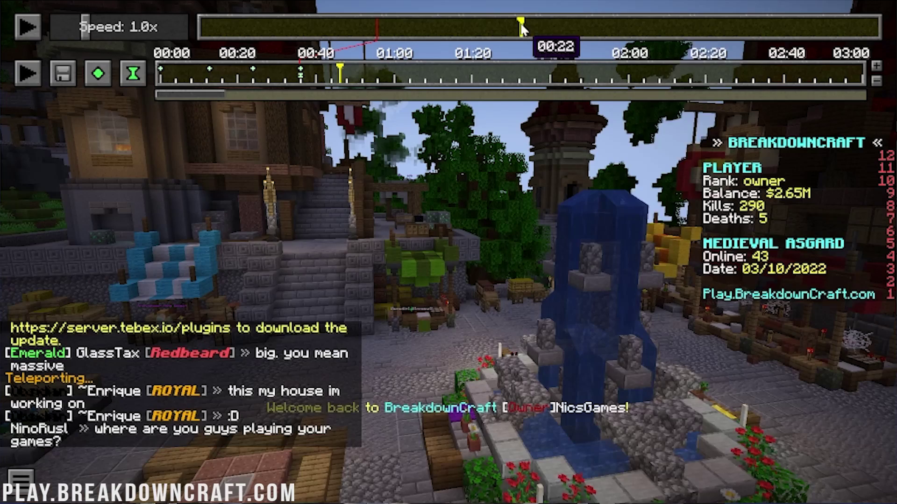
{"action": "left_click", "coordinate": [144, 80]}
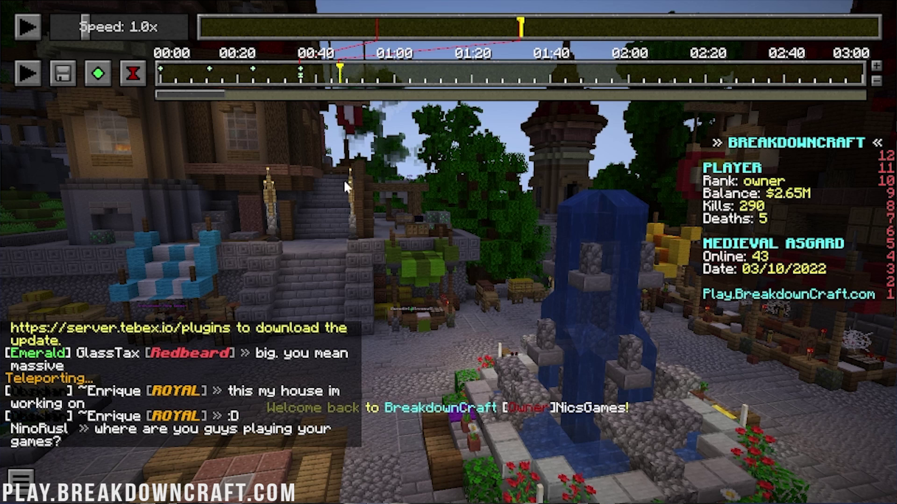
Open the render settings for the camera path and save the output file name as tutorial.mp4 in the replay_videos folder
{"action": "left_click", "coordinate": [64, 72]}
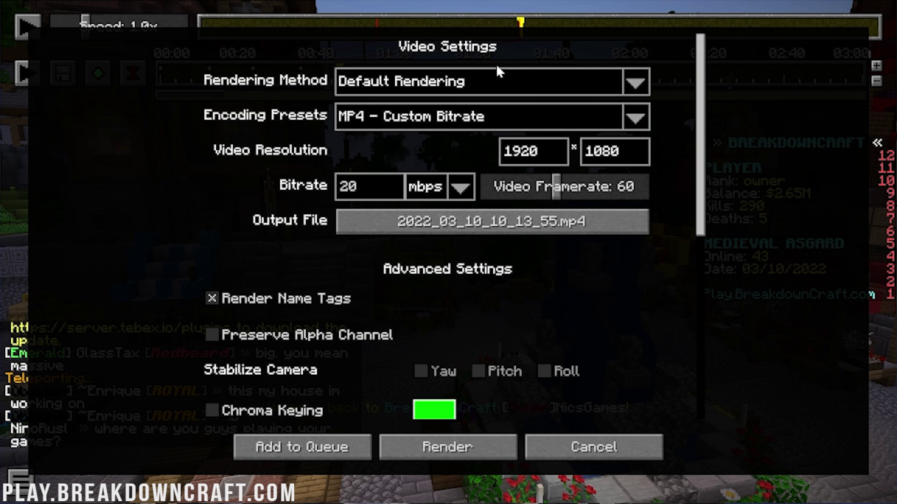
{"action": "left_click", "coordinate": [460, 229]}
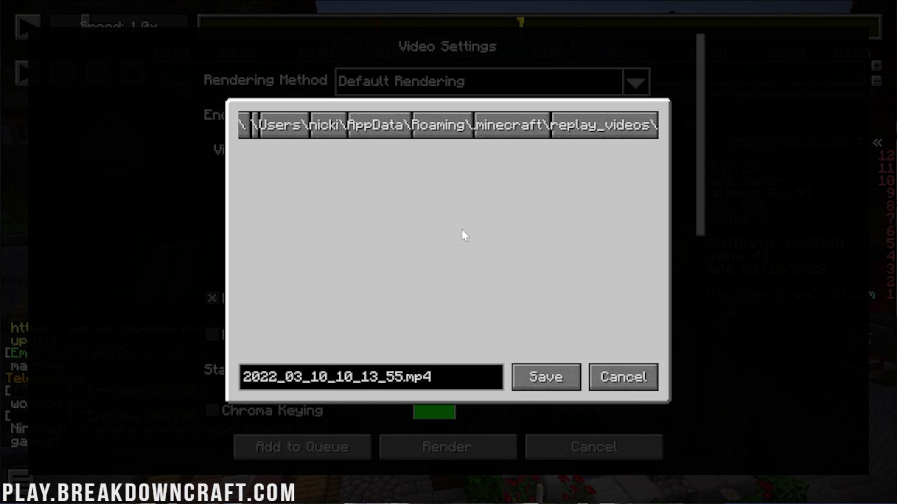
{"action": "left_click", "coordinate": [404, 379]}
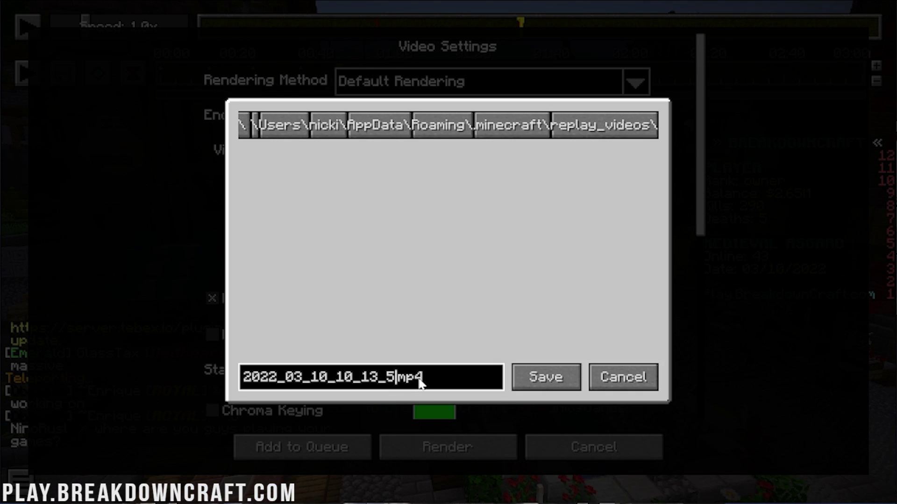
{"action": "key", "text": "BackSpace"}
{"action": "key", "text": "BackSpace"}
{"action": "key", "text": "BackSpace"}
{"action": "key", "text": "BackSpace"}
{"action": "key", "text": "BackSpace"}
{"action": "key", "text": "BackSpace"}
{"action": "key", "text": "BackSpace"}
{"action": "key", "text": "BackSpace"}
{"action": "key", "text": "BackSpace"}
{"action": "key", "text": "BackSpace"}
{"action": "key", "text": "BackSpace"}
{"action": "key", "text": "BackSpace"}
{"action": "key", "text": "BackSpace"}
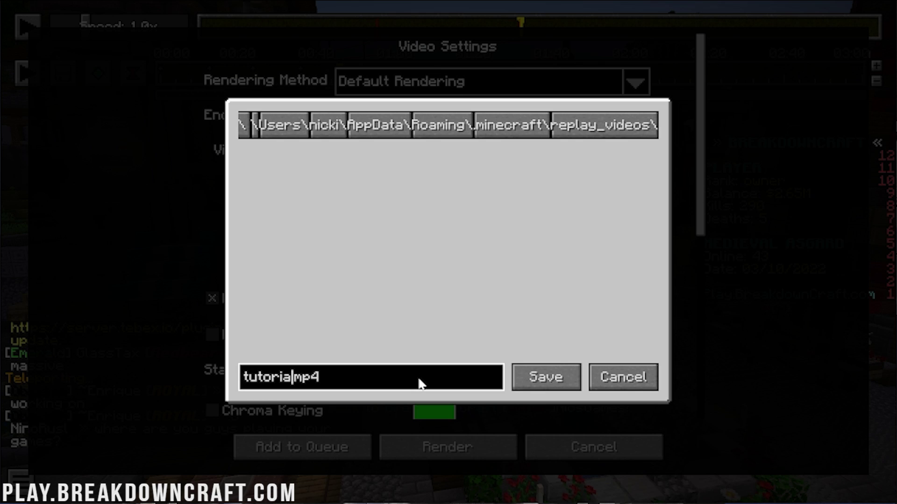
{"action": "left_click", "coordinate": [546, 380]}
Review the remaining video settings, render the camera path, and open the folder containing the rendered video
{"action": "scroll", "coordinate": [497, 304], "scroll_direction": "down", "scroll_amount": 10}
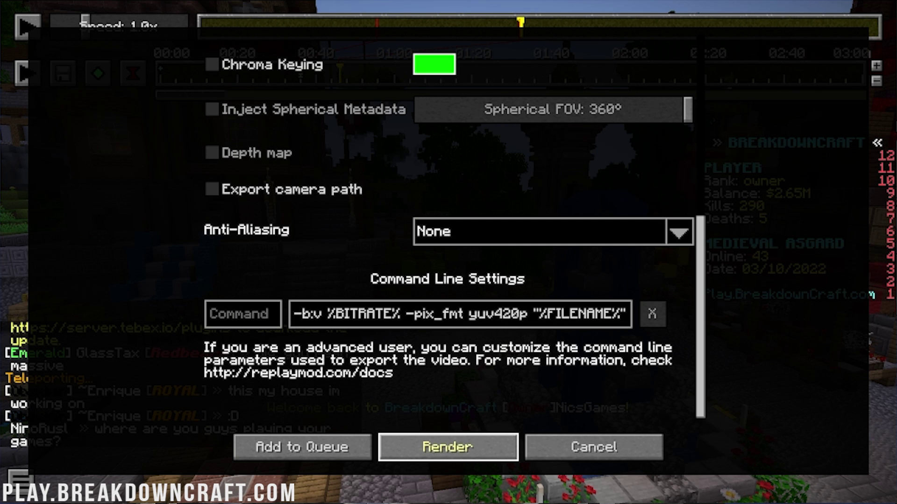
{"action": "left_click", "coordinate": [448, 447]}
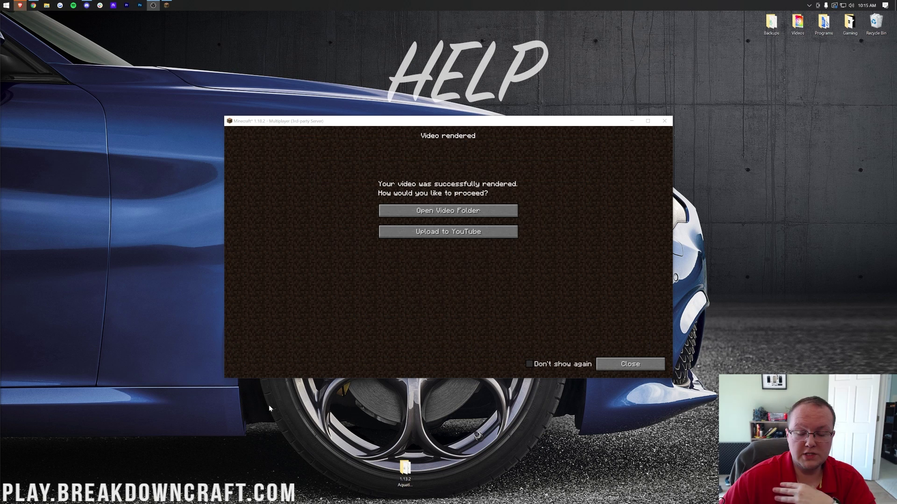
{"action": "left_click", "coordinate": [468, 217]}
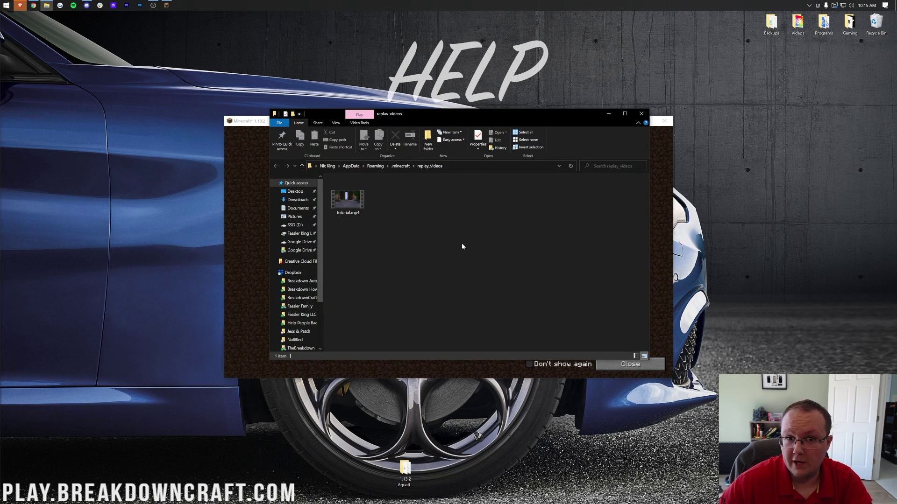
Show where replay_videos sits inside the .minecraft folder, then reopen it and play tutorial.mp4
{"action": "key", "text": "alt+Up"}
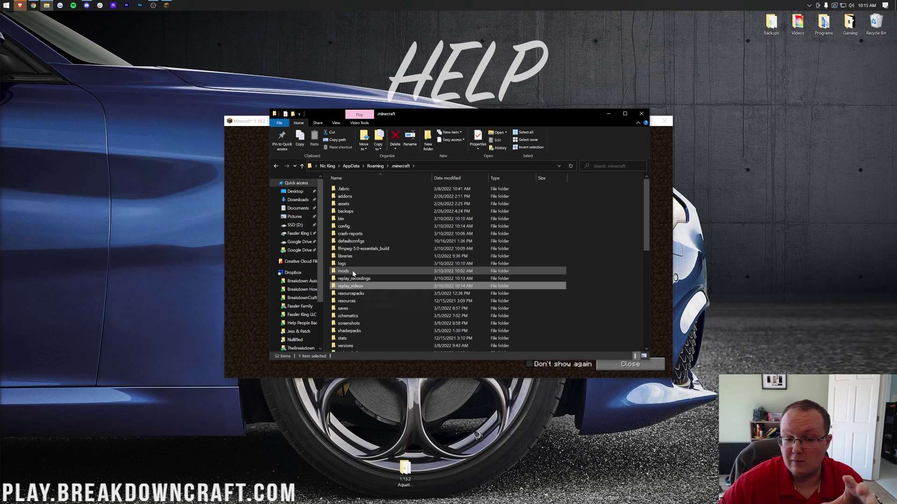
{"action": "double_click", "coordinate": [356, 288]}
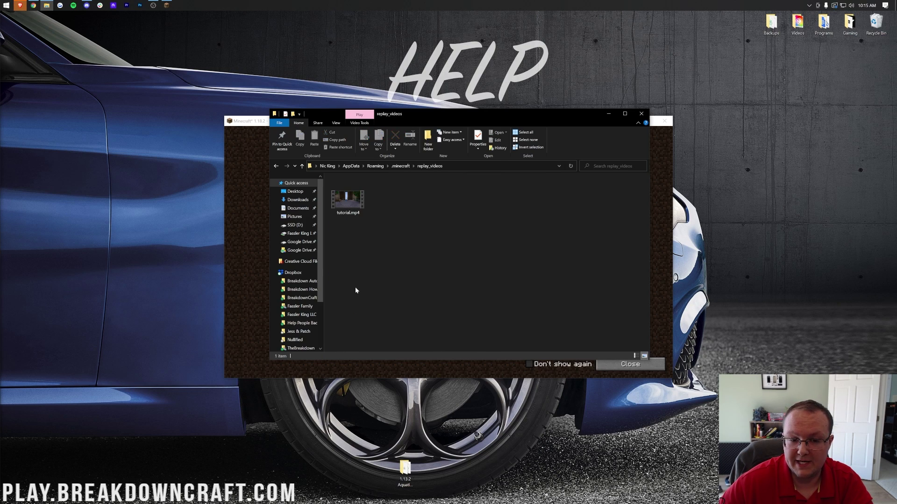
{"action": "double_click", "coordinate": [352, 206]}
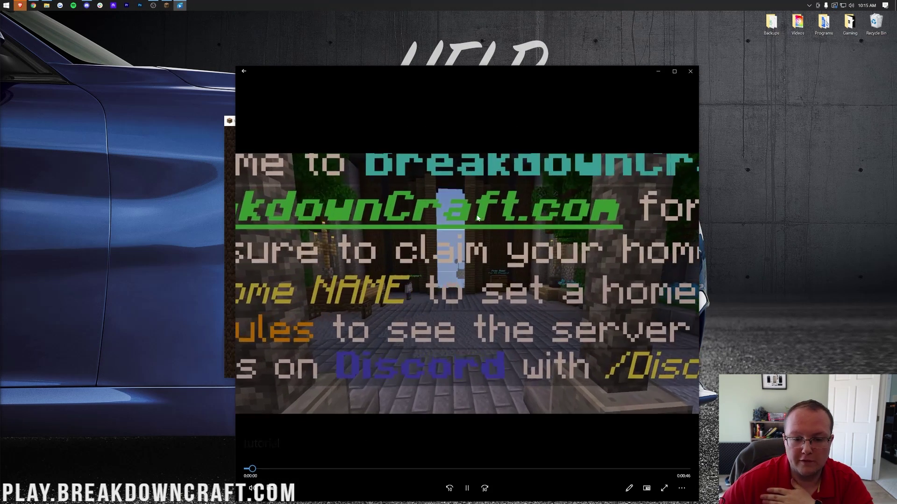